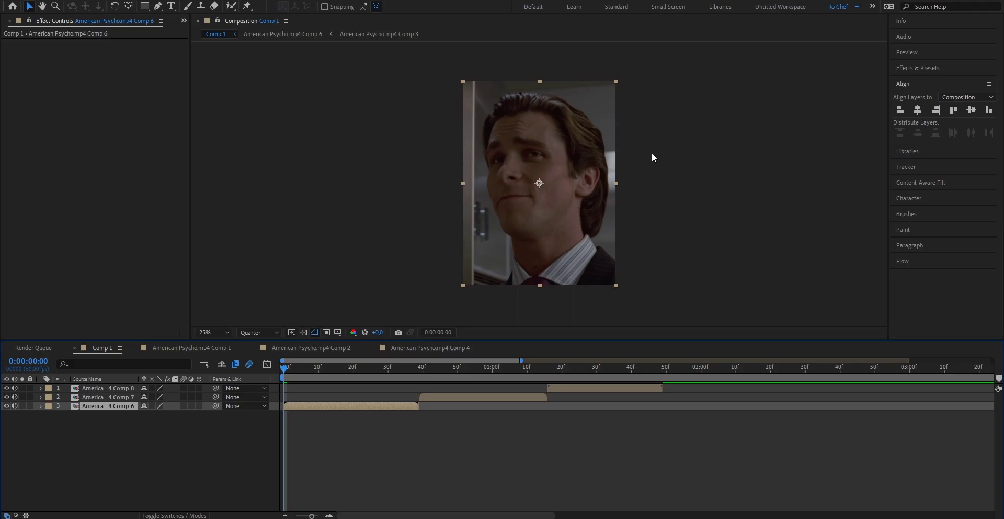
Find Twitch in Effects & Presets and apply it to the Comp 6 layer.
left_click(936, 69)
left_click(930, 81)
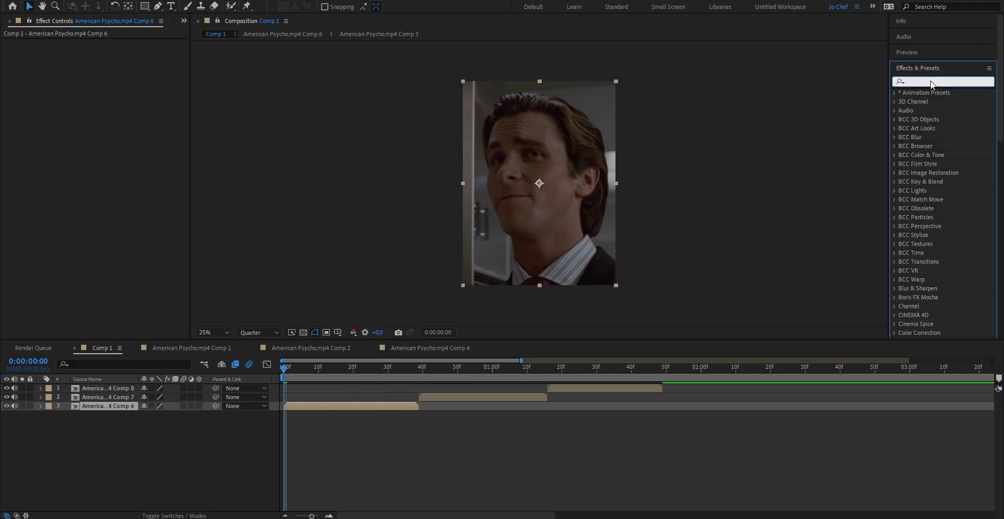
type("twitch")
scroll(941, 209, "down", 10)
left_click_drag(926, 298, 377, 406)
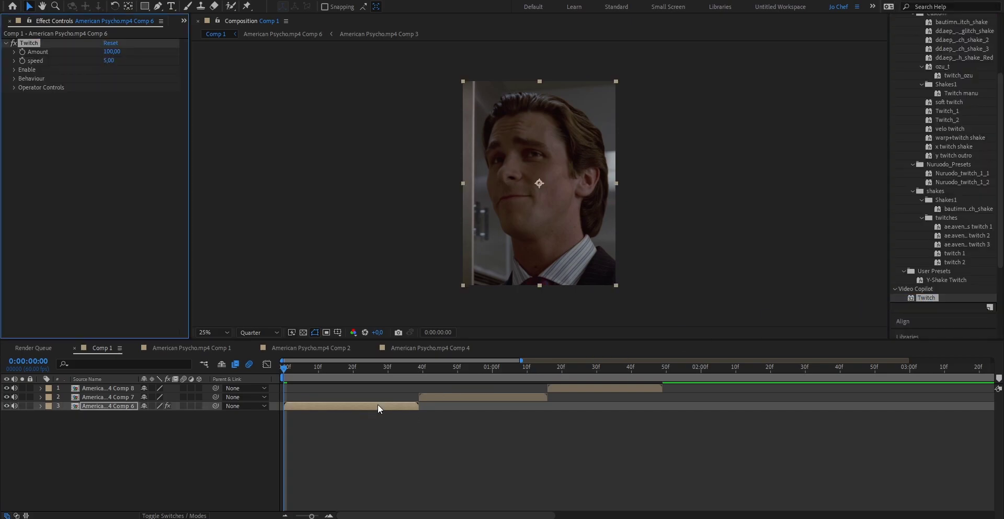
left_click(371, 400)
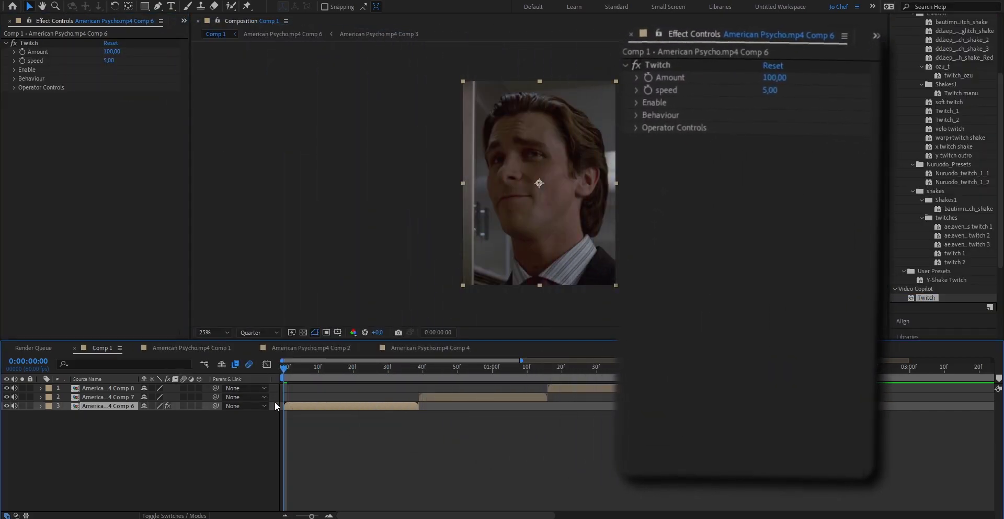
Set Twitch Amount to 200 and speed to 100.
left_click(36, 43)
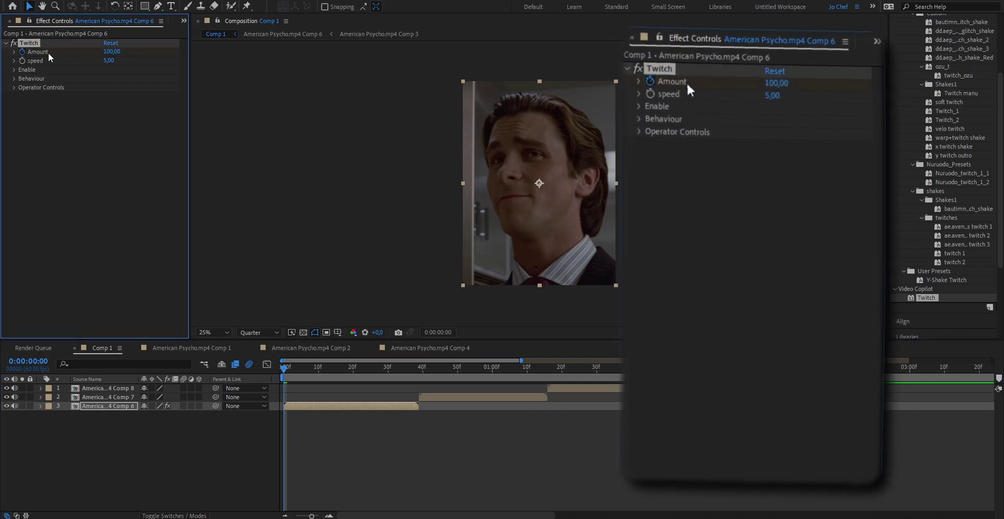
left_click(111, 52)
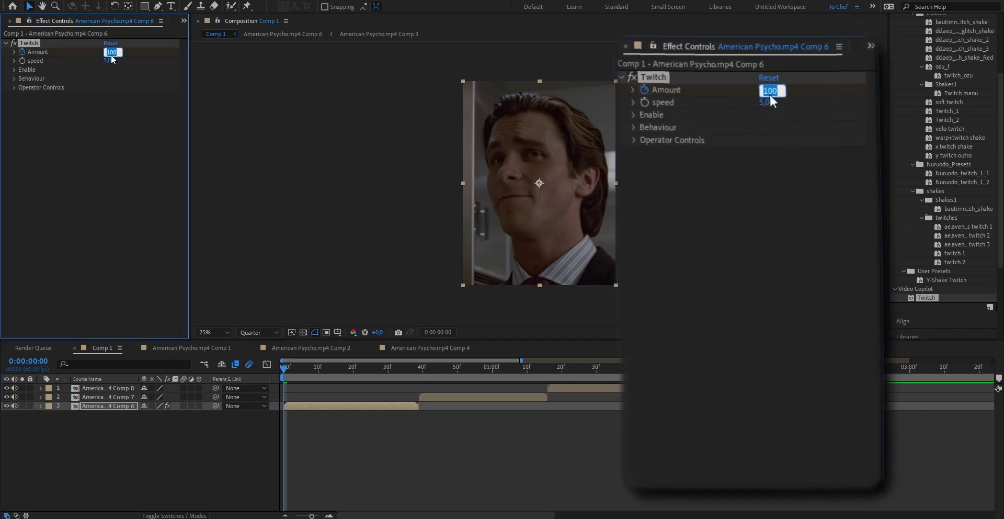
type("200")
key("Return")
left_click(109, 61)
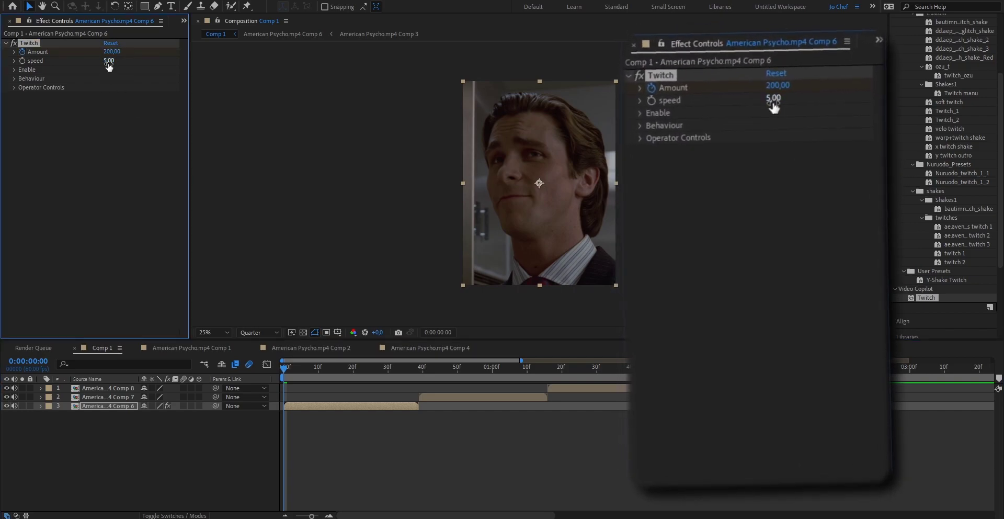
type("100")
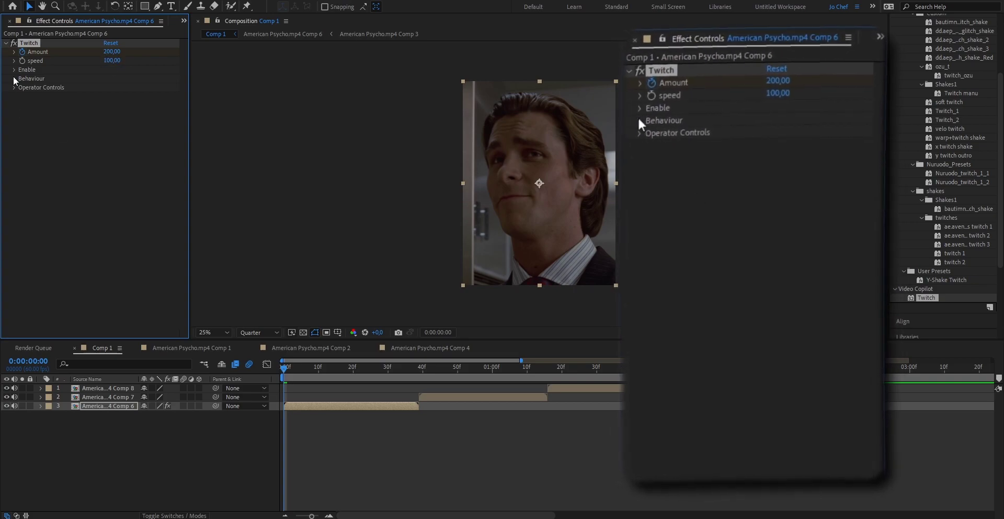
Enable the Blur, Color, Light and Slide twitches.
left_click(14, 70)
left_click(14, 131)
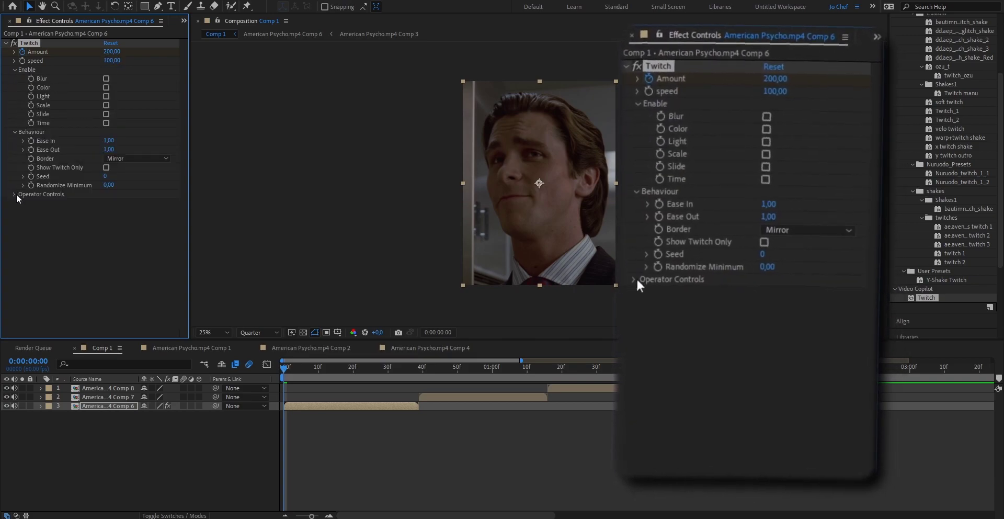
left_click(15, 194)
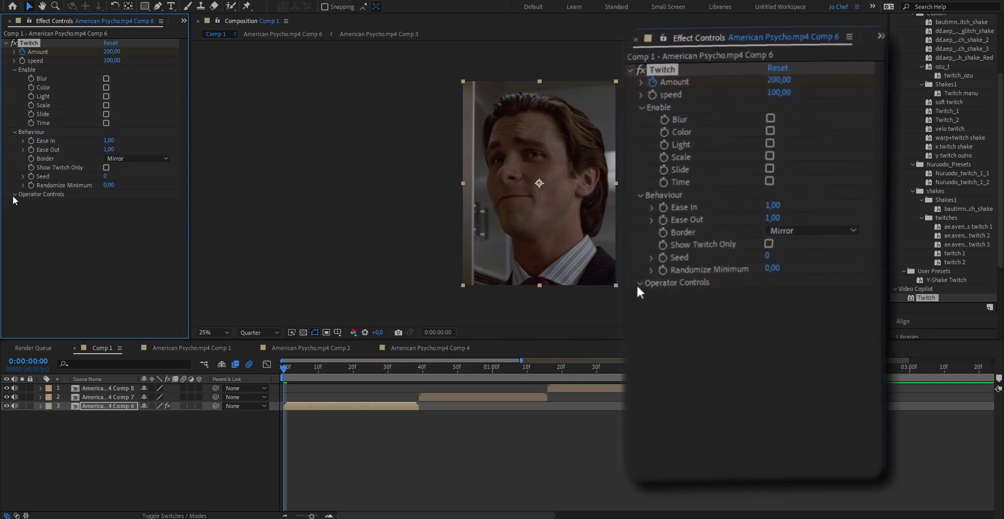
left_click(107, 78)
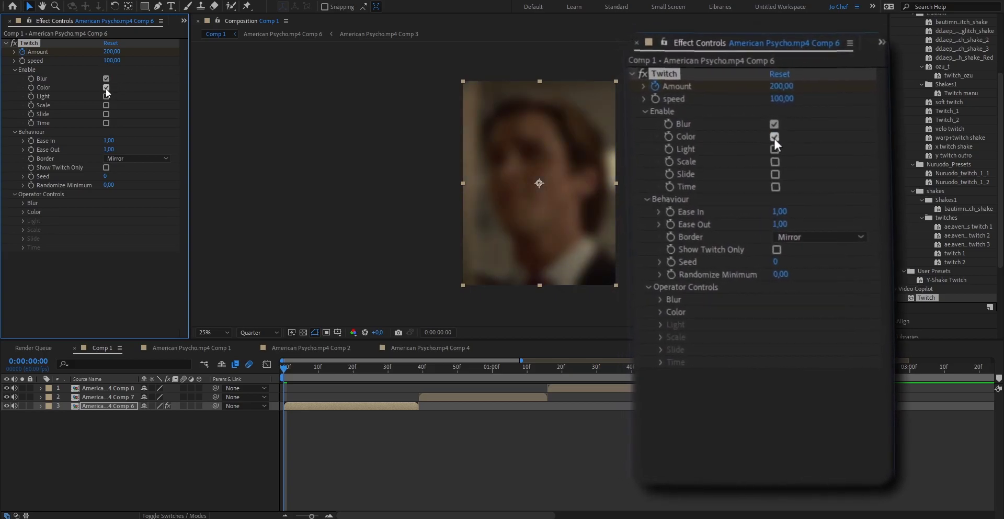
left_click(107, 96)
left_click(106, 114)
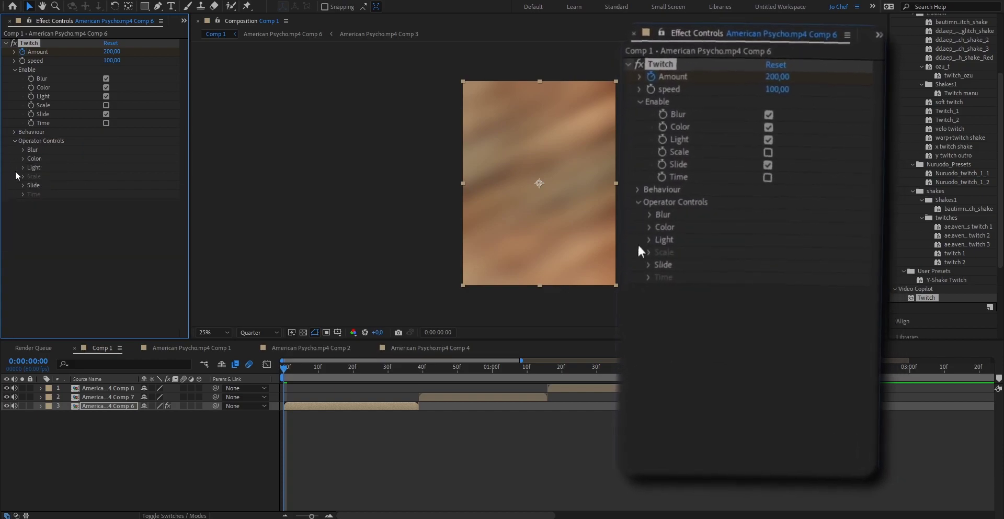
Set the Slide Amount to 1,00 and Slide Direction to 1°.
left_click(23, 185)
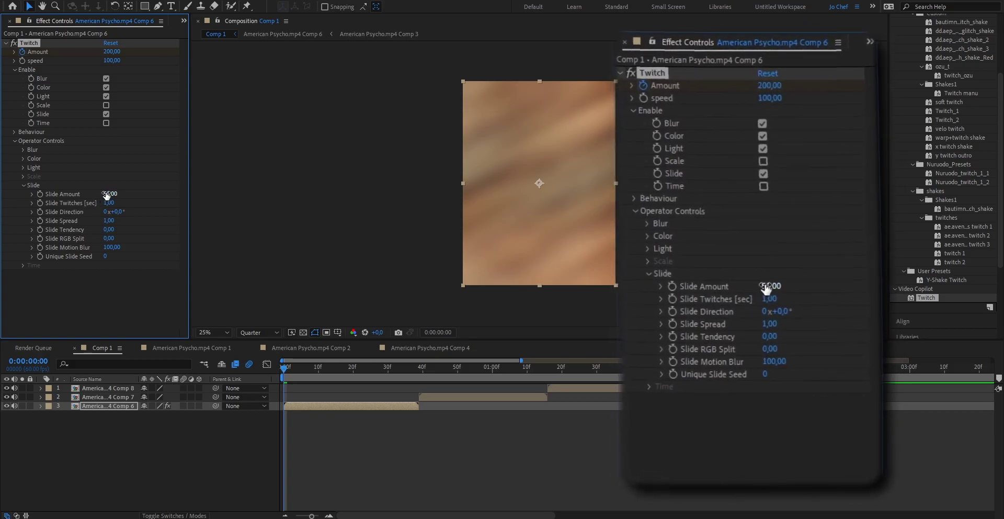
left_click(107, 194)
type("1,00")
key("Return")
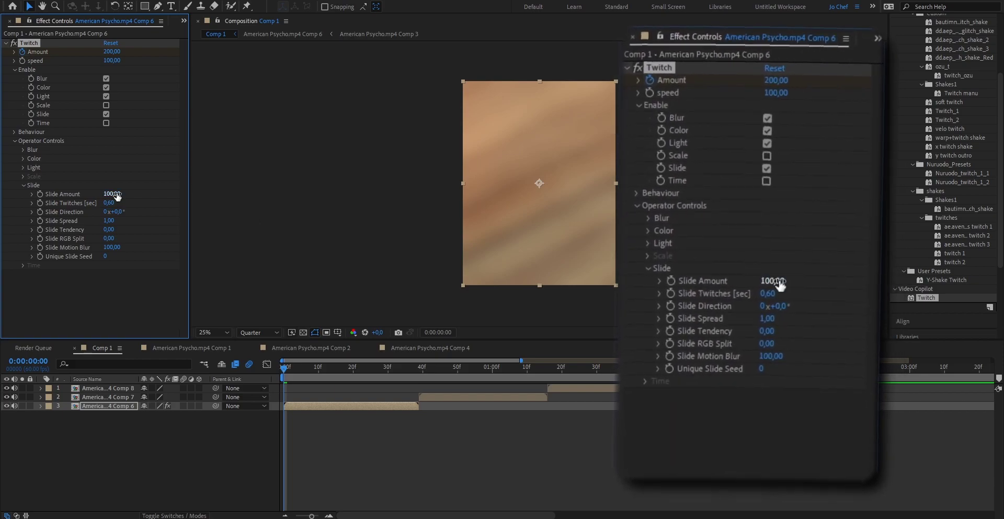
left_click(119, 211)
type("1")
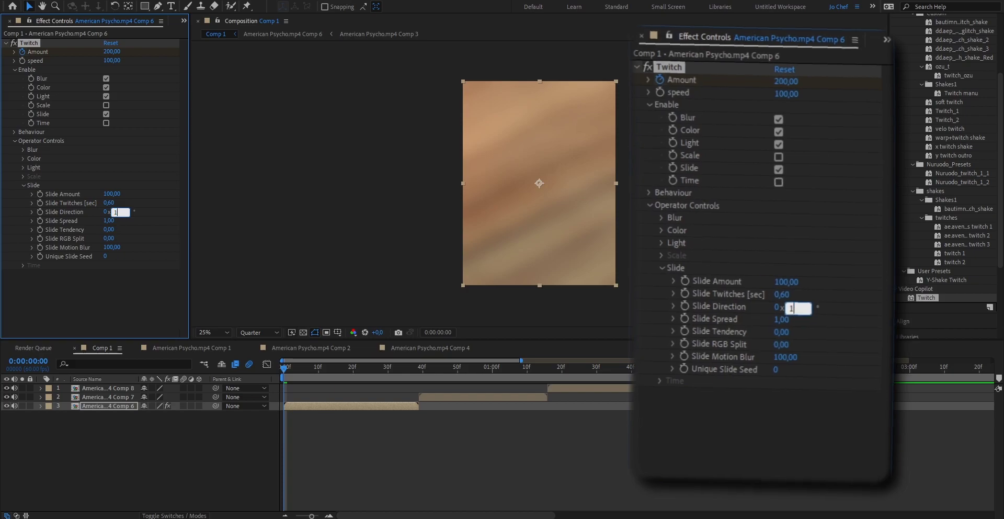
left_click(110, 229)
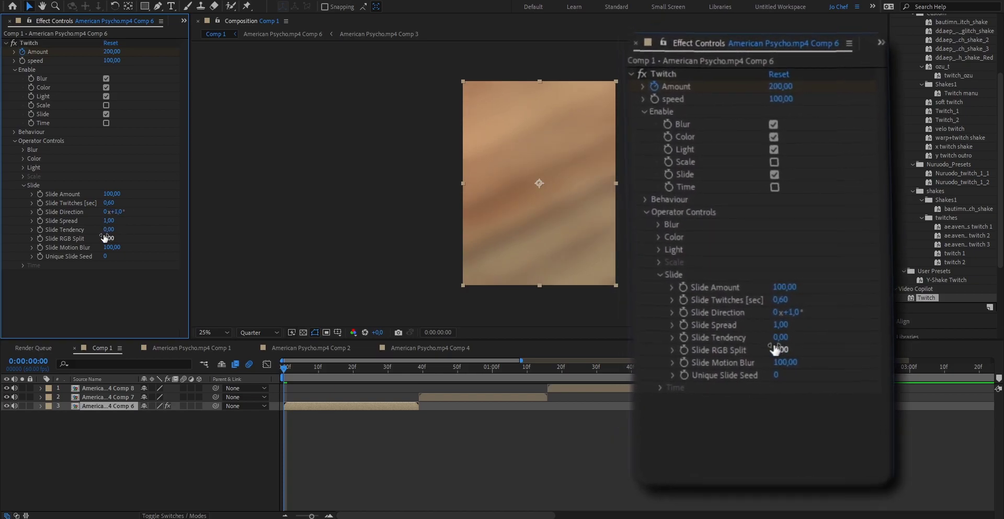
Set Slide RGB Split to 10 and Unique Slide Seed to 400.
left_click_drag(108, 240, 109, 241)
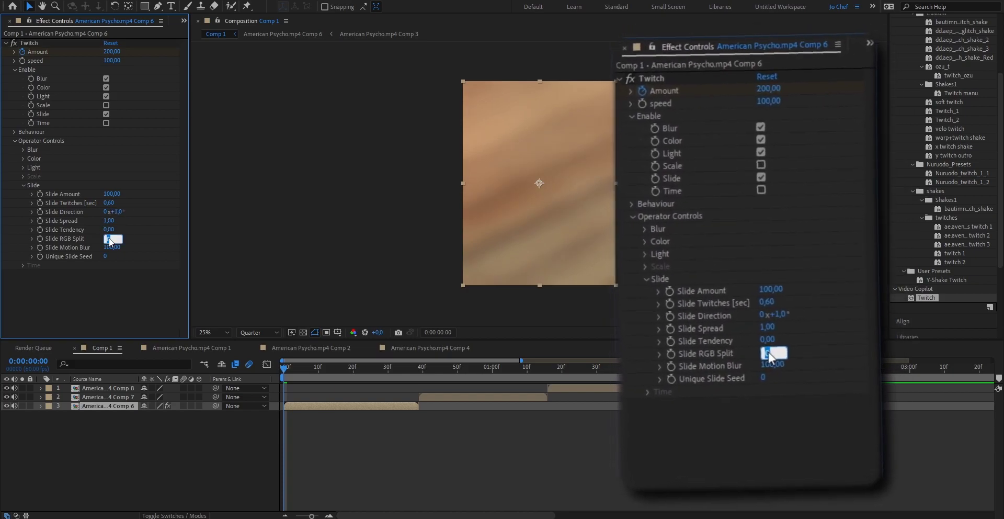
type("10")
key("Return")
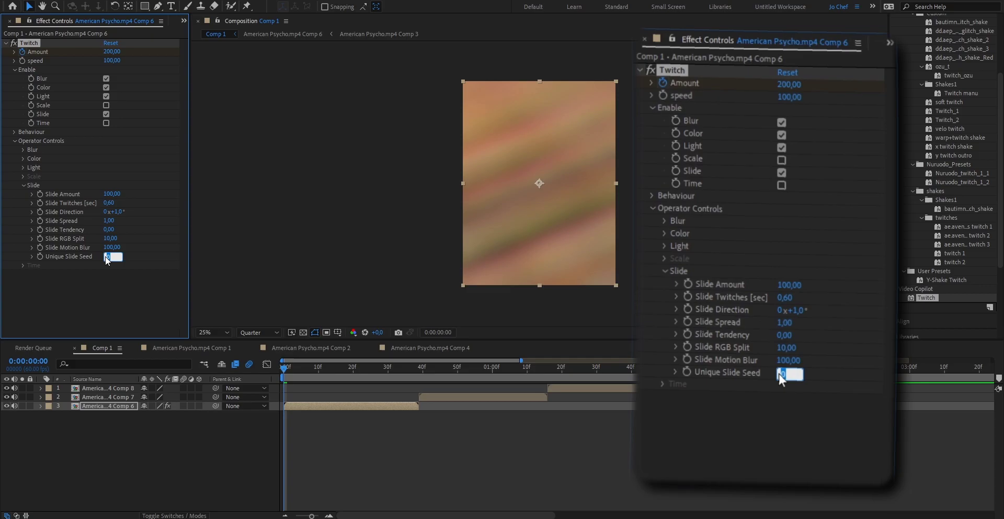
type("400")
key("Return")
left_click_drag(311, 515, 314, 515)
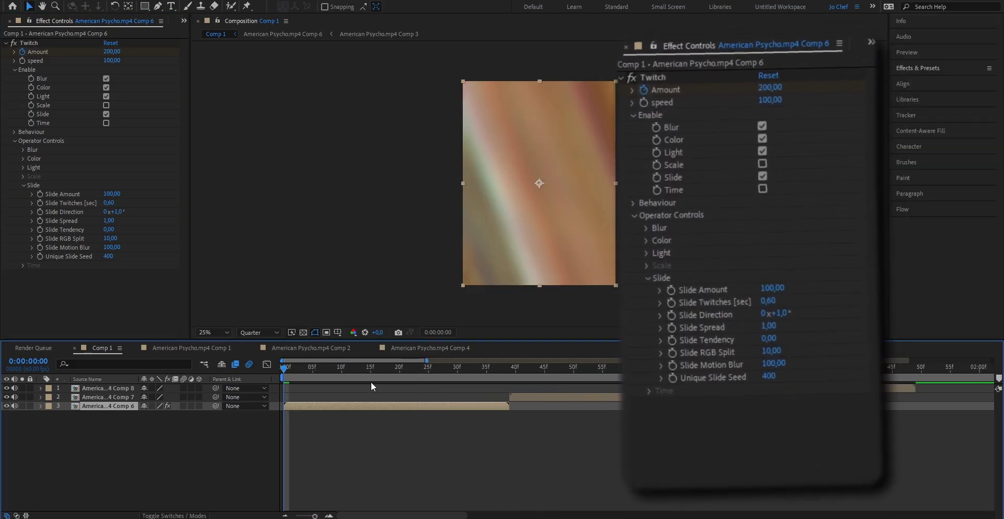
Keyframe Twitch Amount to 0 at frame 15 and select both Amount keyframes.
left_click(370, 367)
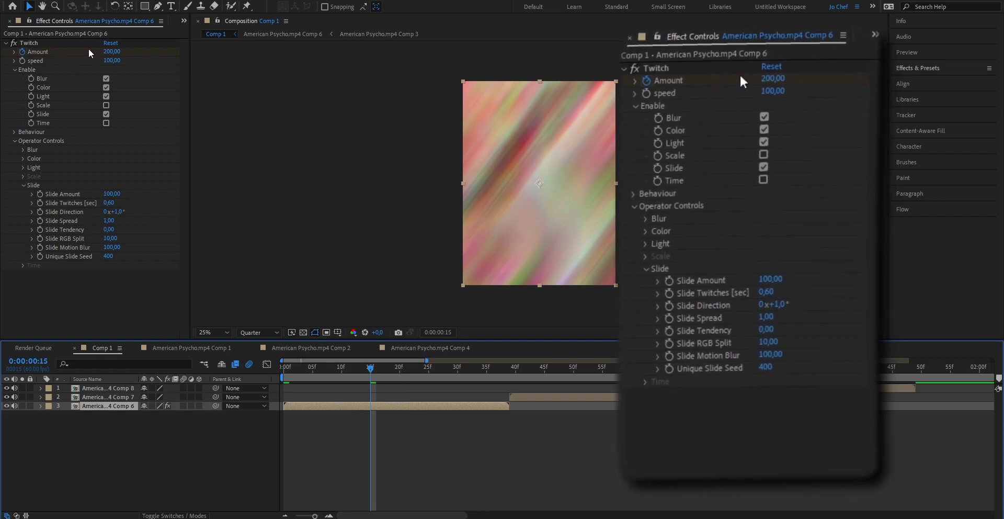
left_click(108, 51)
type("0")
key("Return")
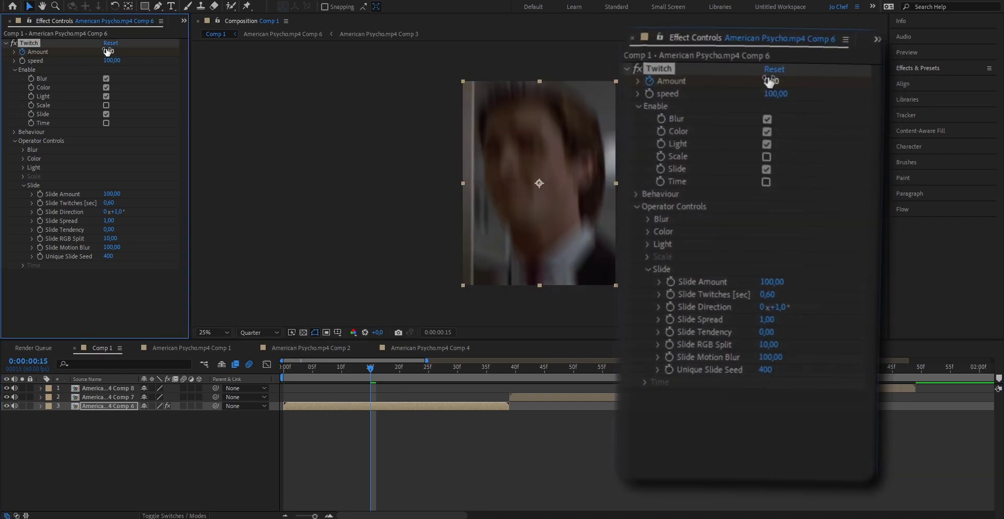
left_click(347, 401)
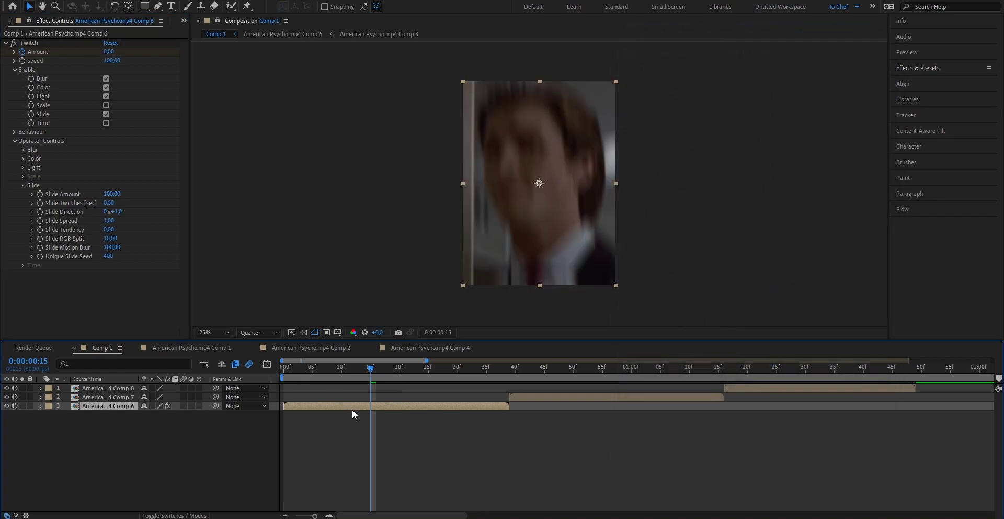
key("u")
left_click_drag(393, 440, 274, 409)
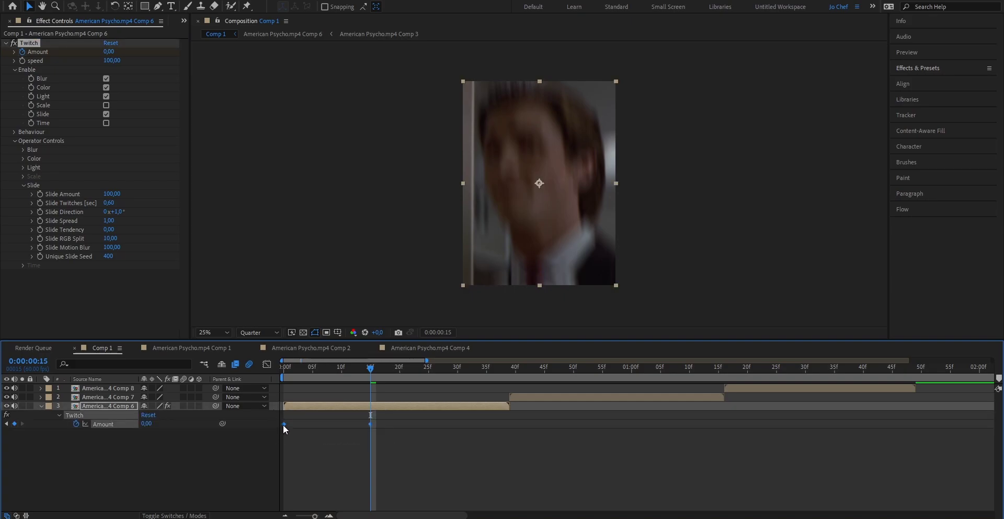
right_click(283, 425)
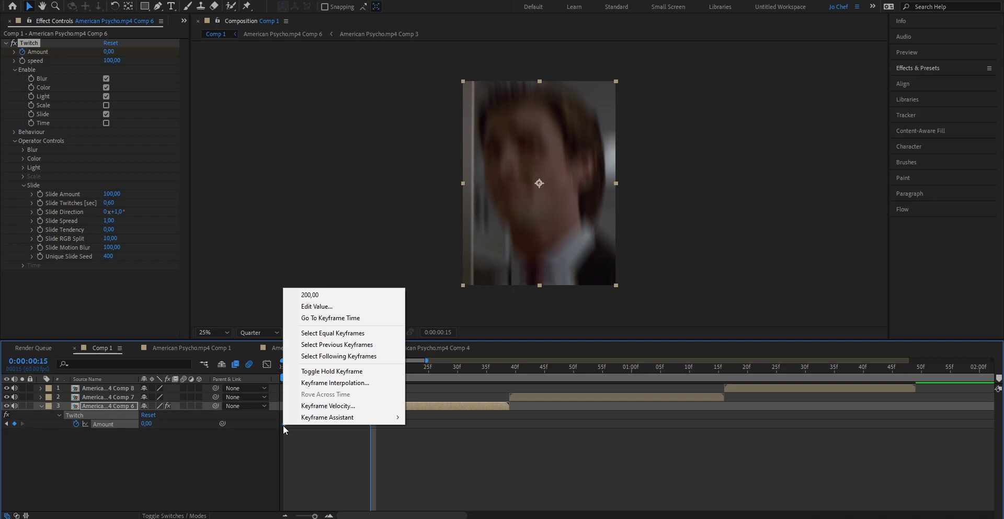
Easy-ease both Amount keyframes and bend the curve to drop steeply from 200, tapering into 0.
mouse_move(291, 422)
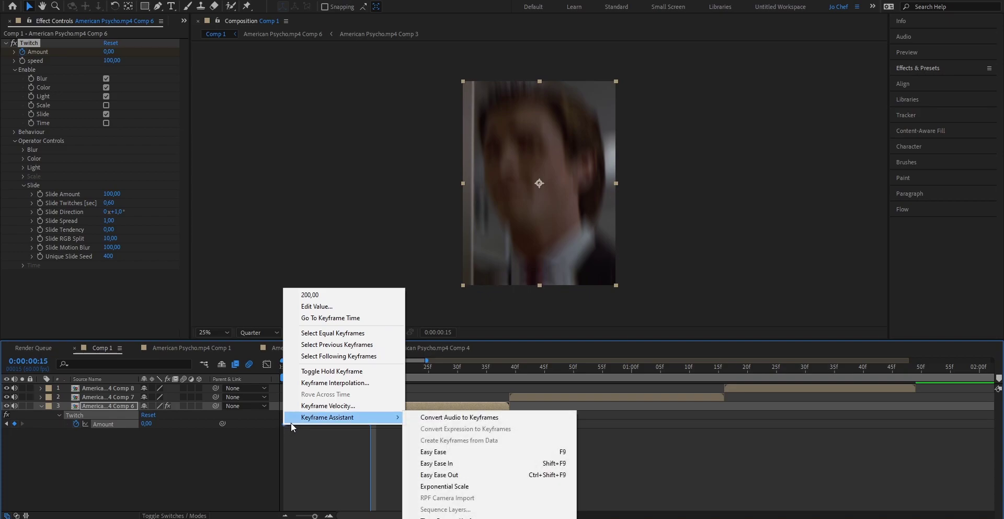
left_click(454, 450)
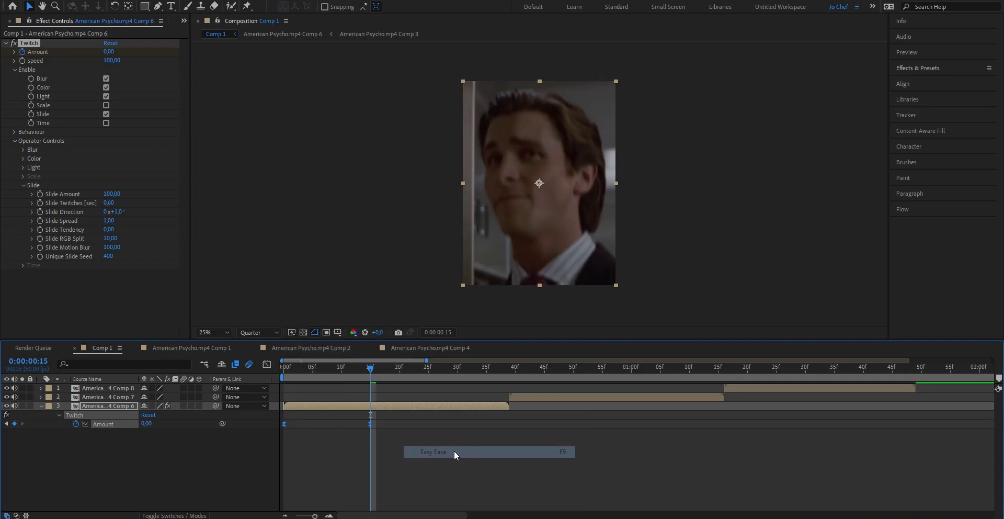
left_click(267, 363)
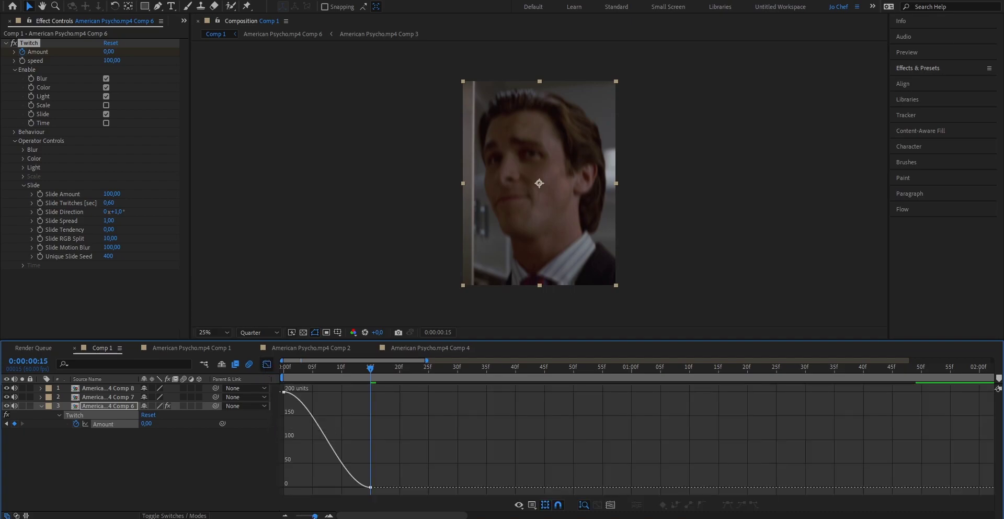
left_click_drag(314, 515, 315, 516)
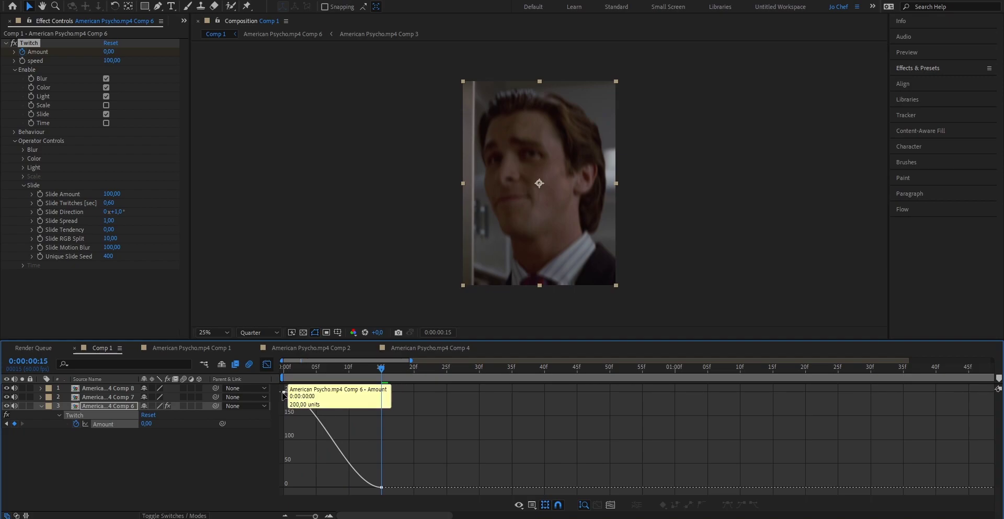
left_click(295, 397)
left_click_drag(313, 404, 273, 471)
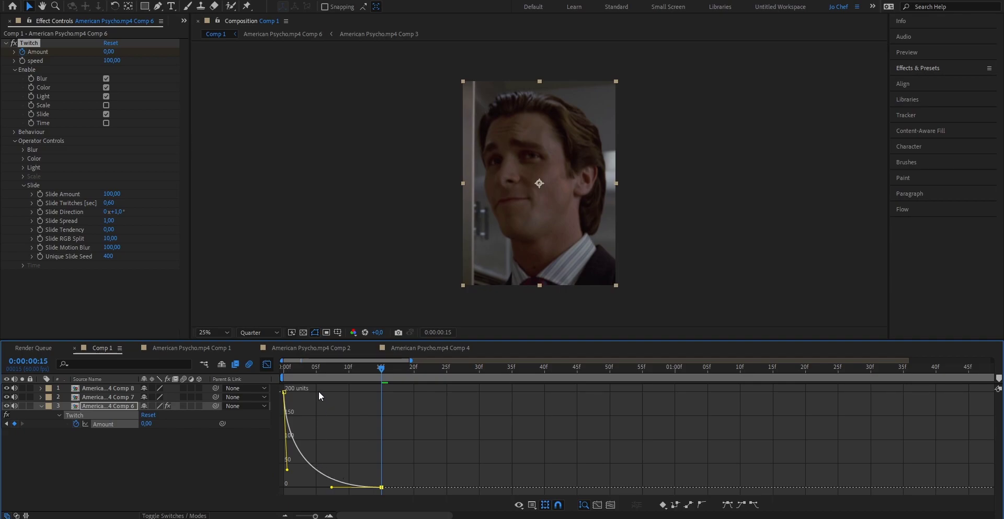
left_click(266, 366)
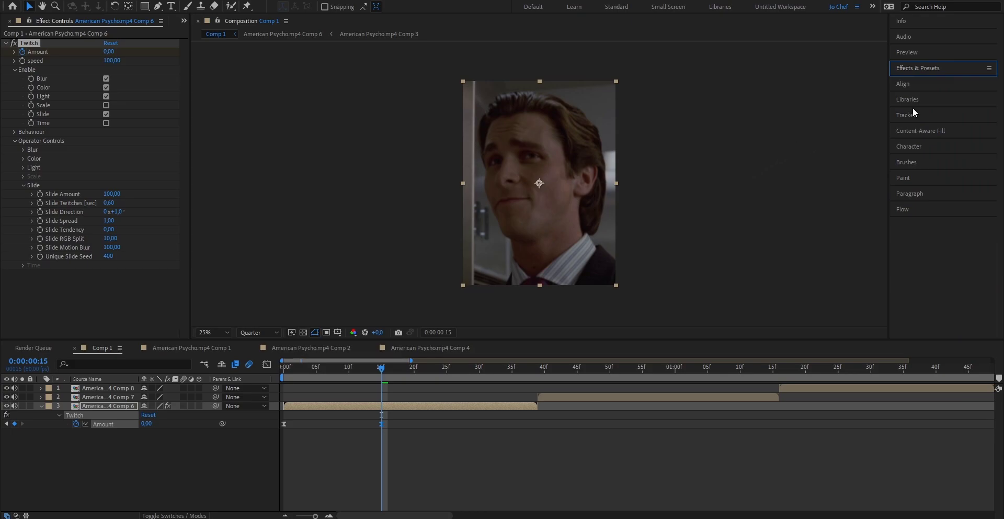
Apply S_Shake to the Comp 6 layer from Effects & Presets.
left_click(918, 68)
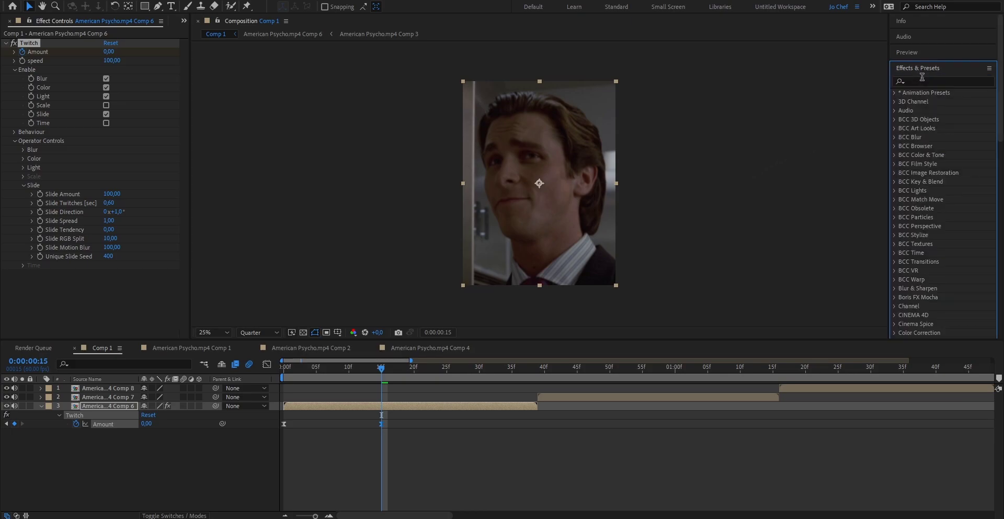
left_click(920, 82)
type("s_shak")
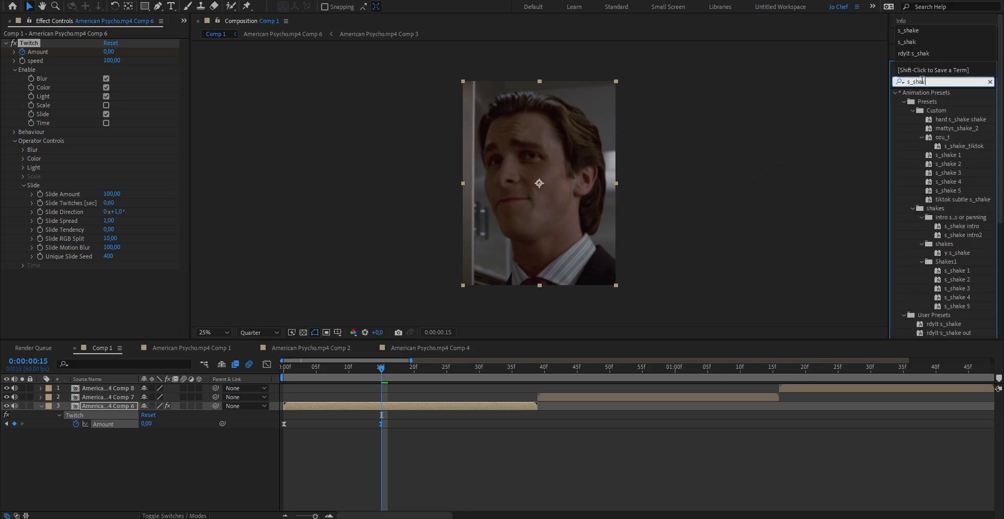
type("e")
scroll(934, 236, "down", 3)
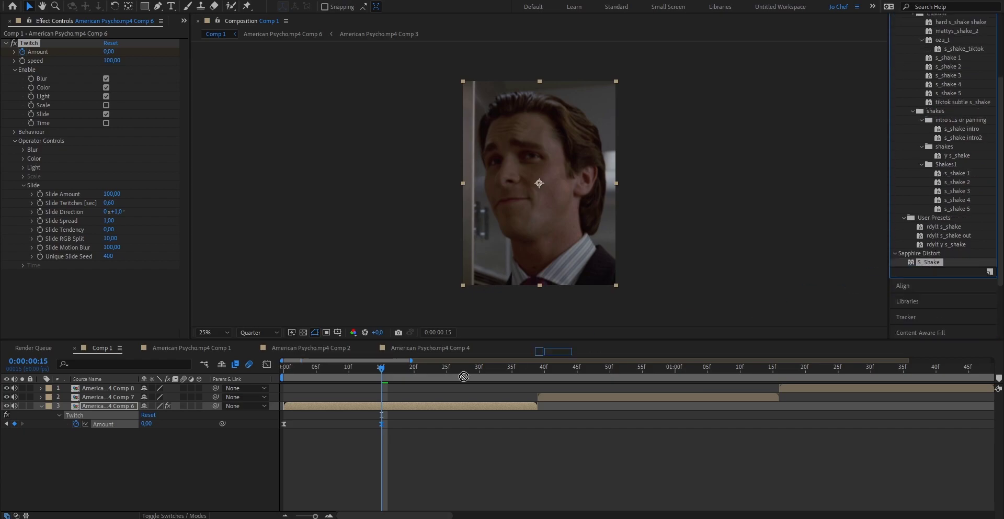
left_click_drag(464, 377, 334, 406)
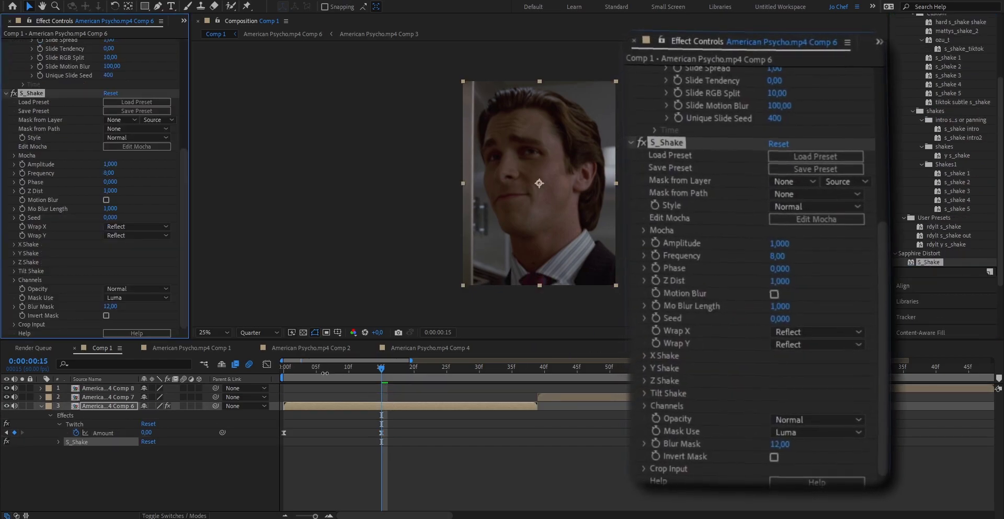
key("Home")
left_click(304, 407)
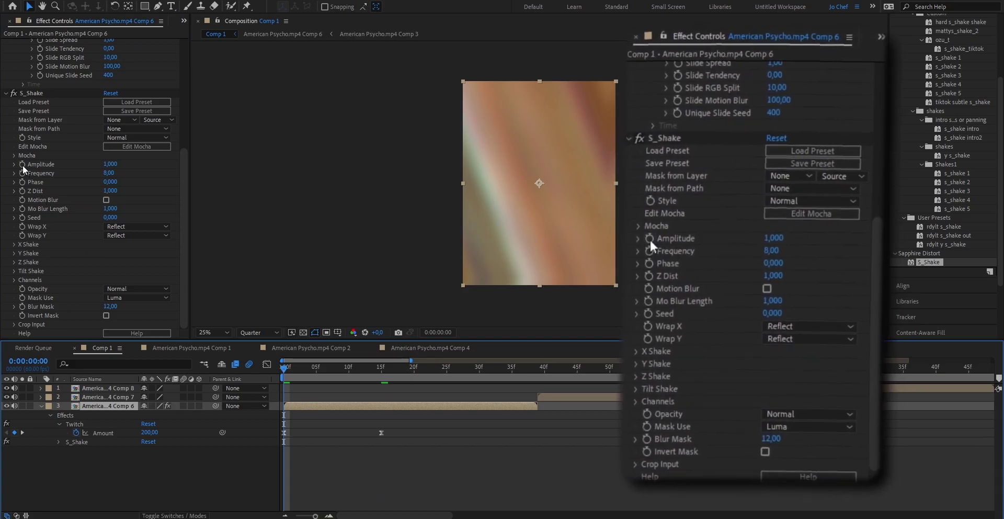
Keyframe S_Shake Amplitude from 0.8 at the start to 0 at frame 39.
left_click(111, 163)
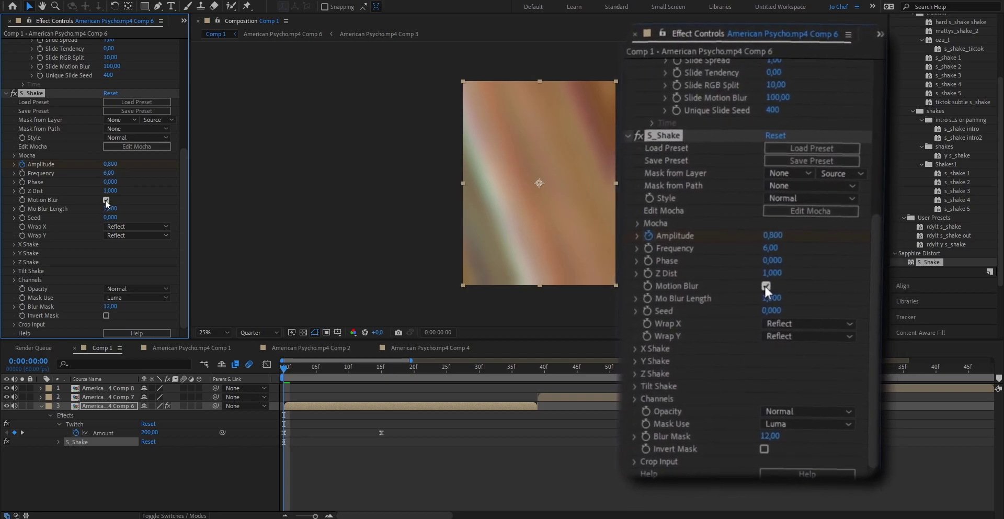
left_click(538, 373)
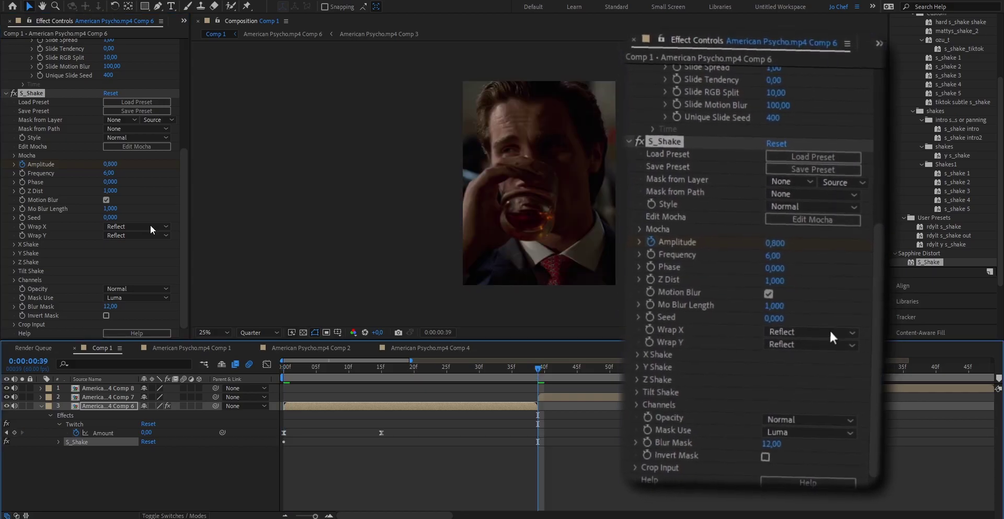
left_click(110, 165)
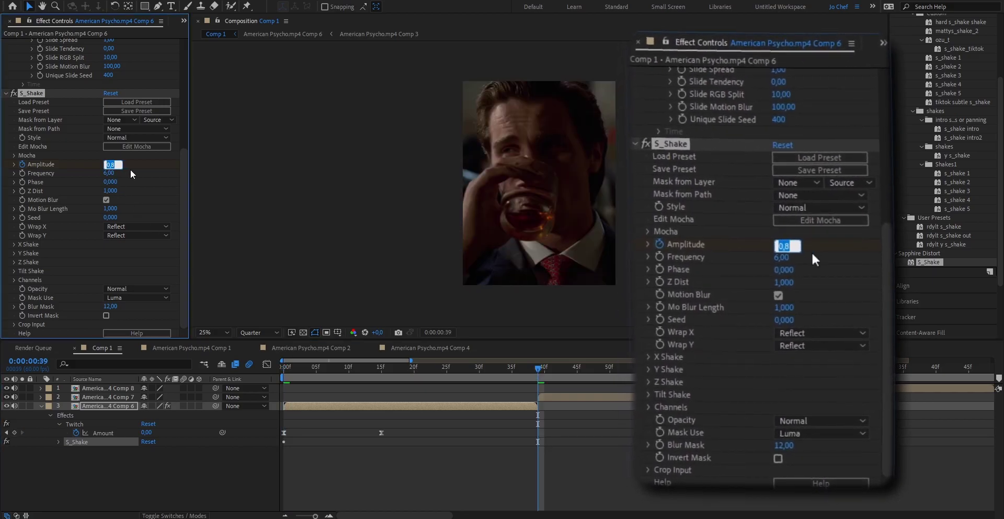
type("0")
key("Return")
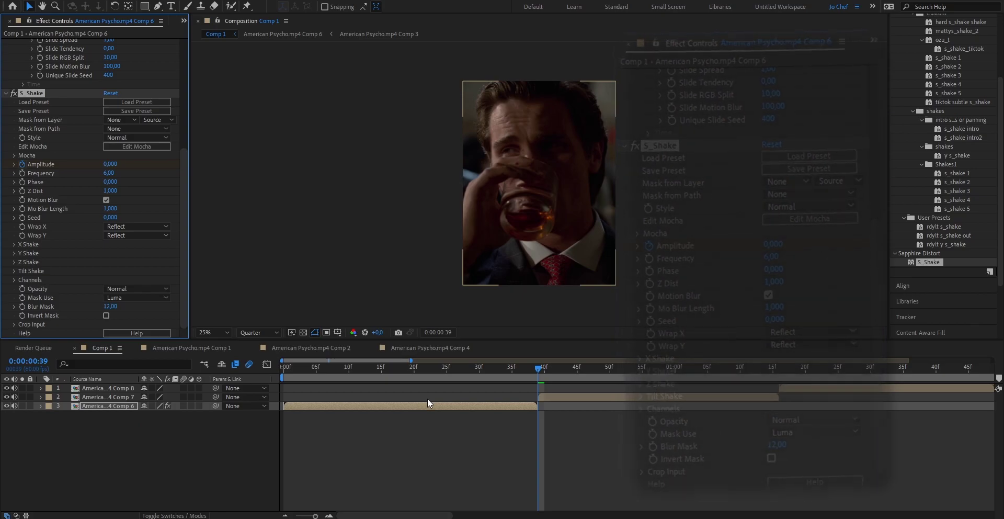
left_click(432, 408)
Apply Easy Ease to both S_Shake Amplitude keyframes.
left_click(498, 462)
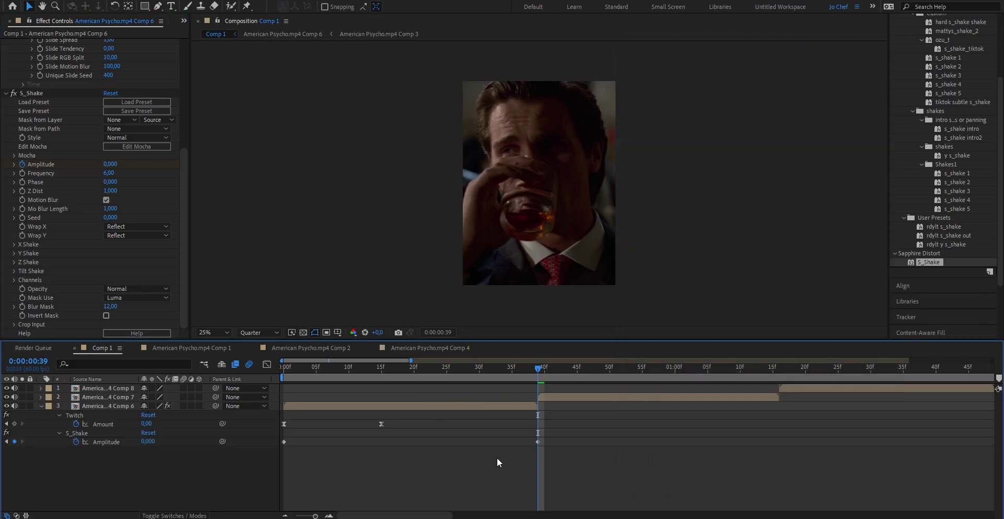
left_click_drag(561, 465, 284, 441)
right_click(284, 442)
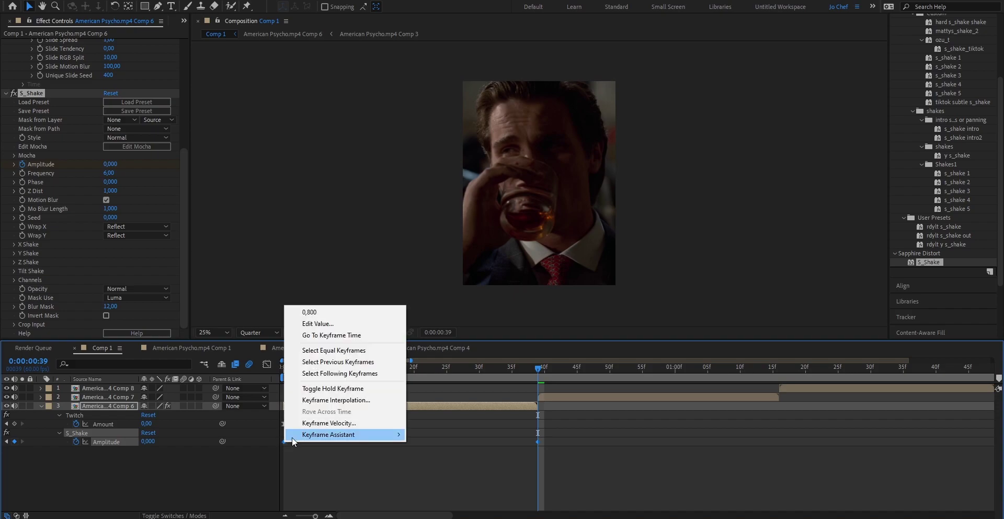
mouse_move(319, 435)
left_click(443, 366)
left_click(775, 333)
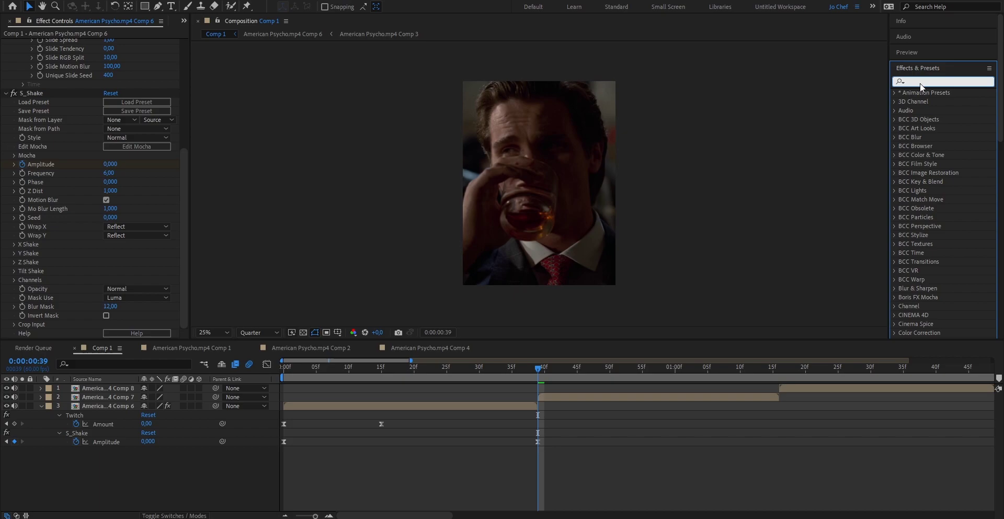
Apply BCC Lens Blur OBS with Iris Scale 30 and Gamma 1000 at the first frame.
type("bcc lens")
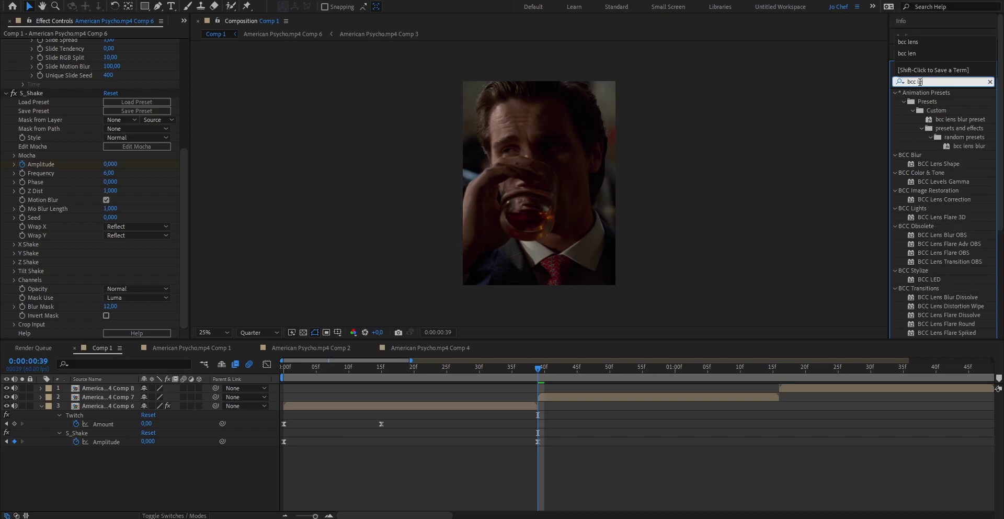
type(" blur o")
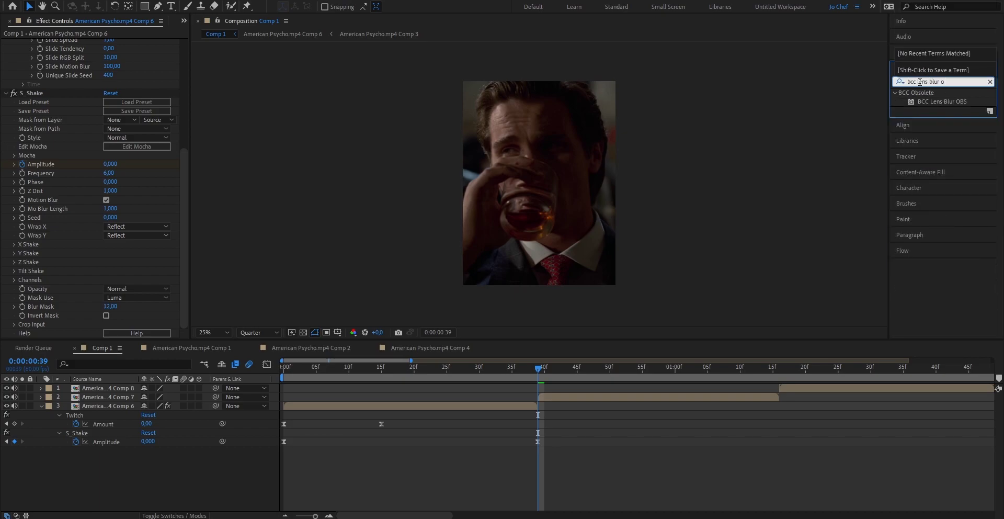
left_click_drag(923, 97, 368, 413)
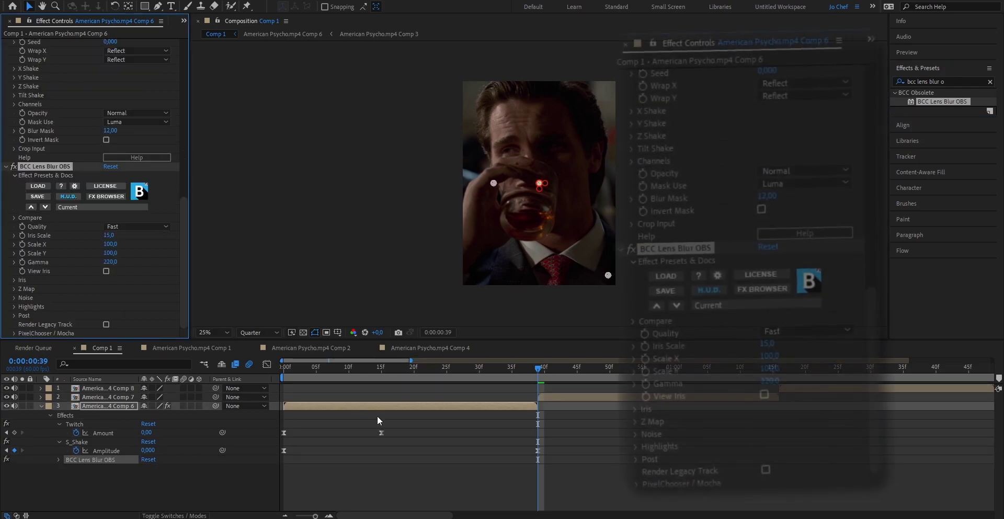
key("Home")
left_click(108, 235)
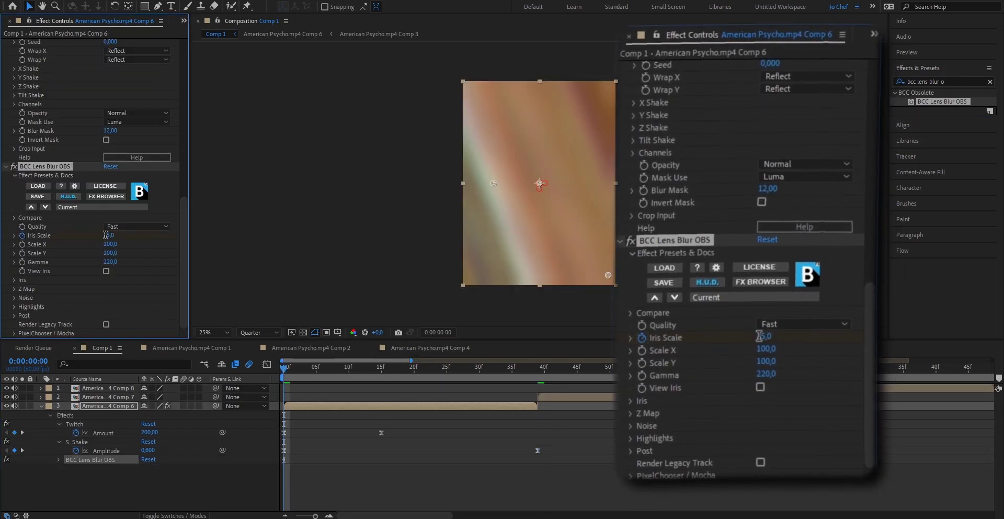
type("30")
key("Return")
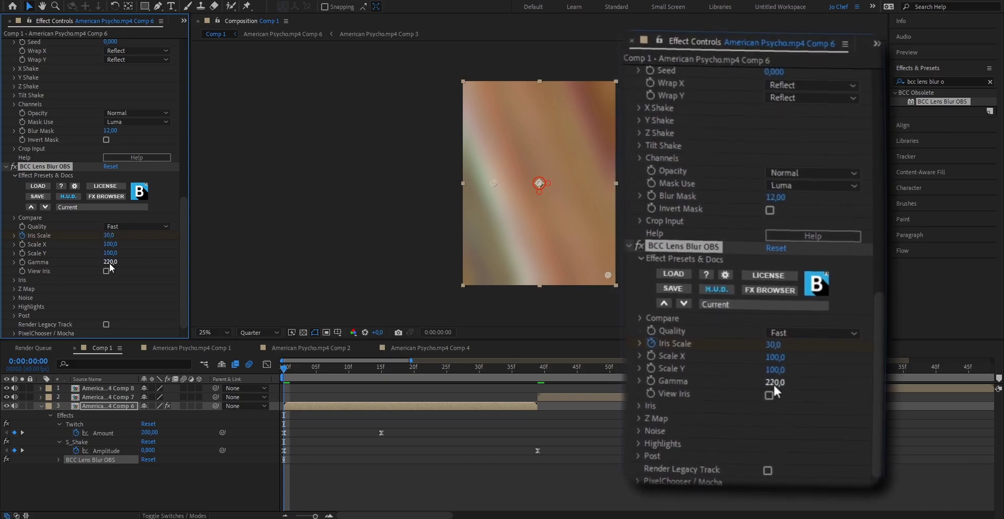
left_click_drag(107, 262, 371, 368)
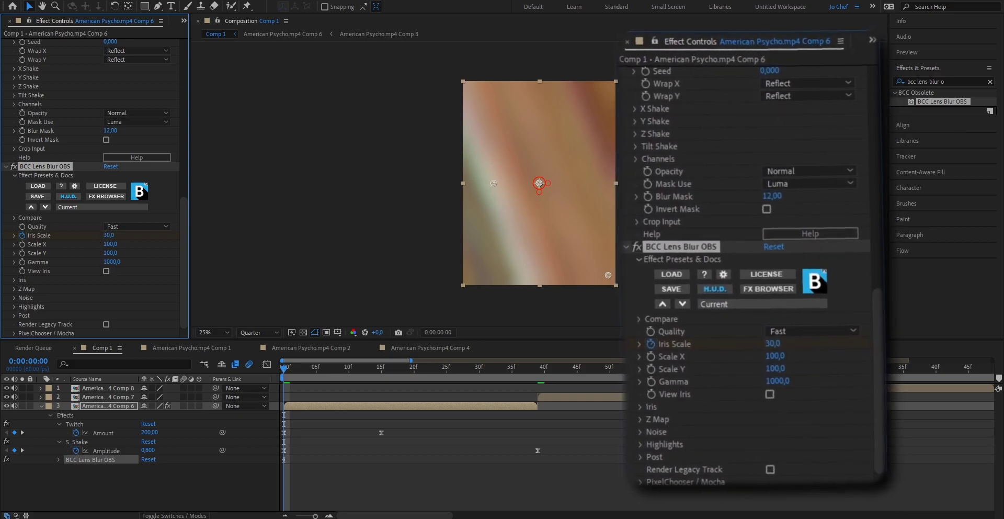
Keyframe Iris Scale to 0 at frame 12.
left_click(363, 367)
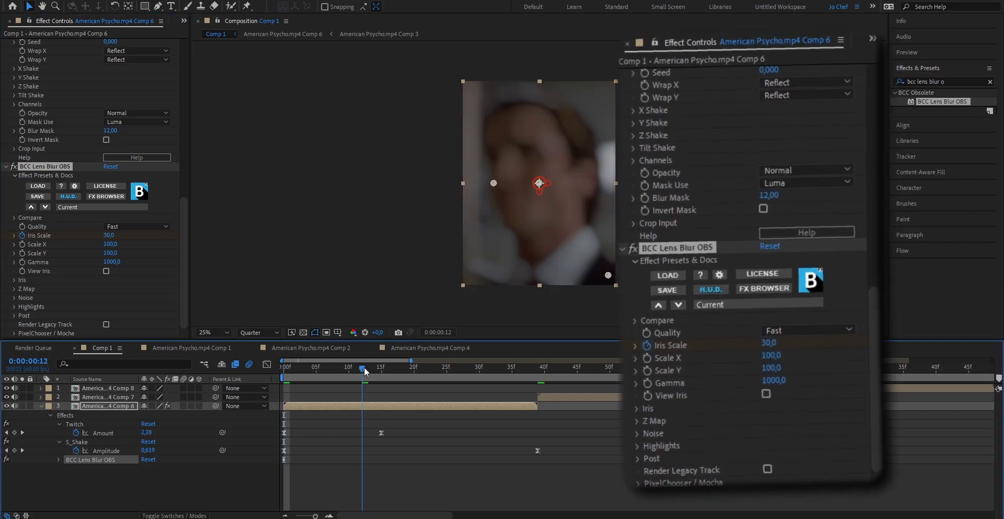
left_click(109, 235)
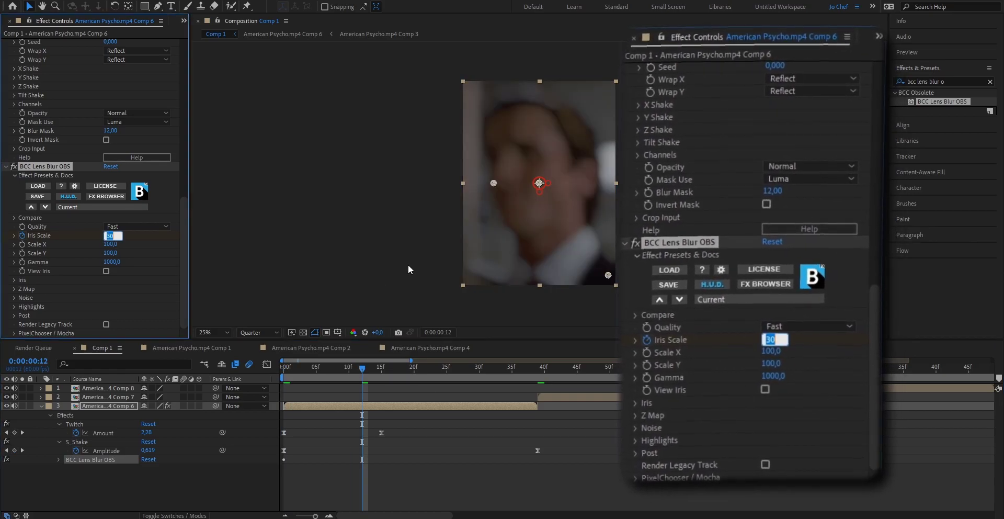
type("0")
key("Return")
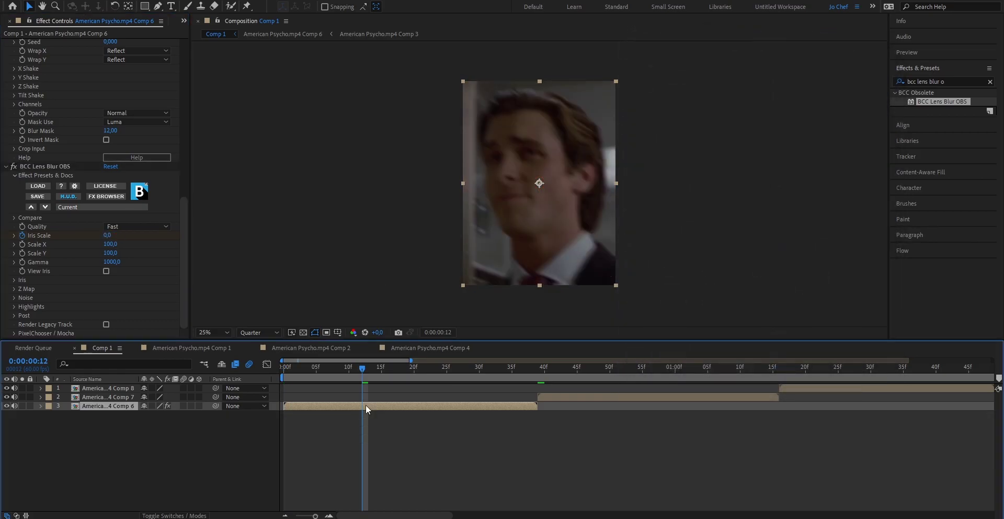
key("u")
Easy-ease both Iris Scale keyframes and shape the curve in the Graph Editor.
left_click_drag(381, 474, 280, 458)
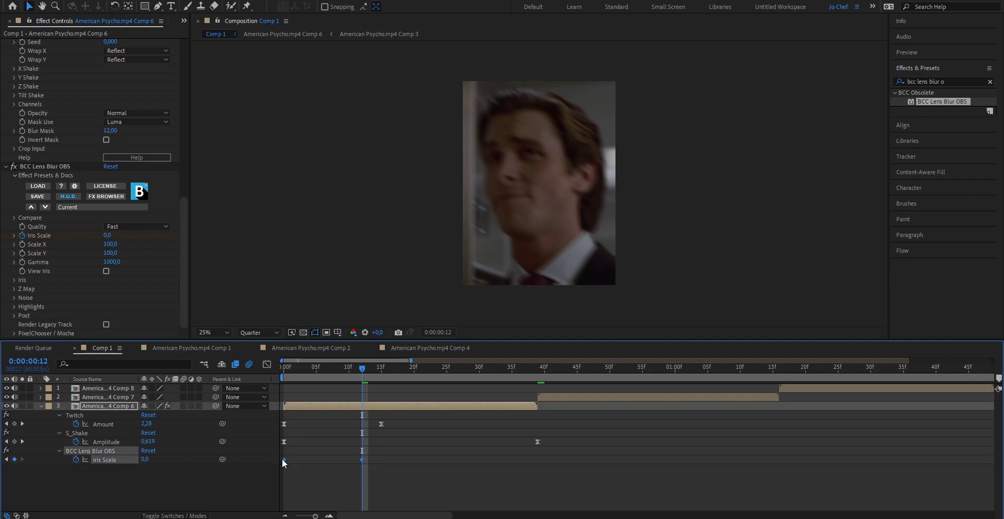
right_click(284, 459)
mouse_move(313, 450)
left_click(486, 384)
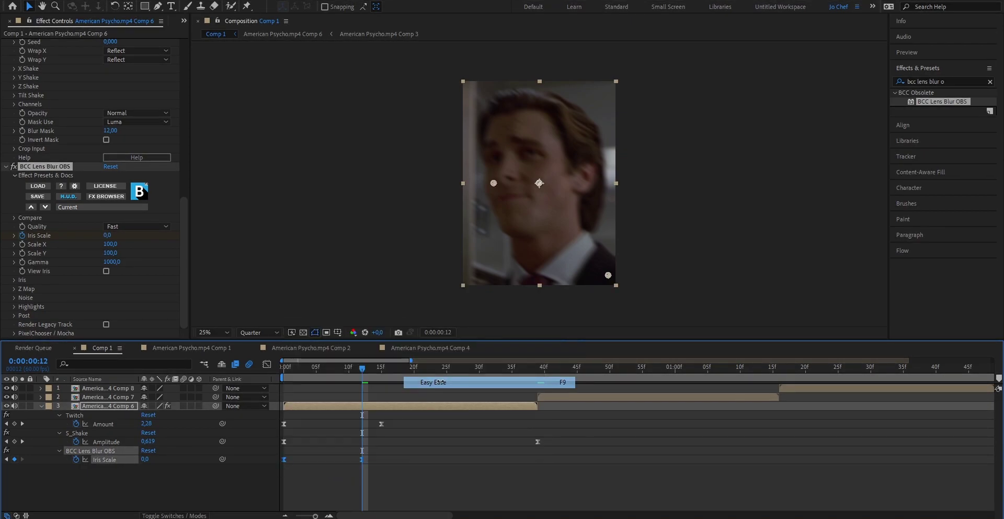
left_click(267, 364)
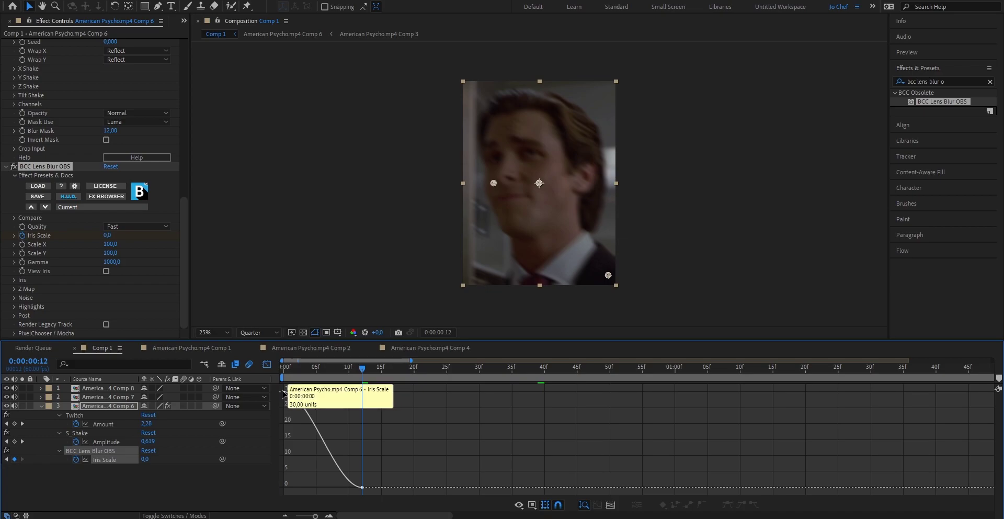
left_click(284, 392)
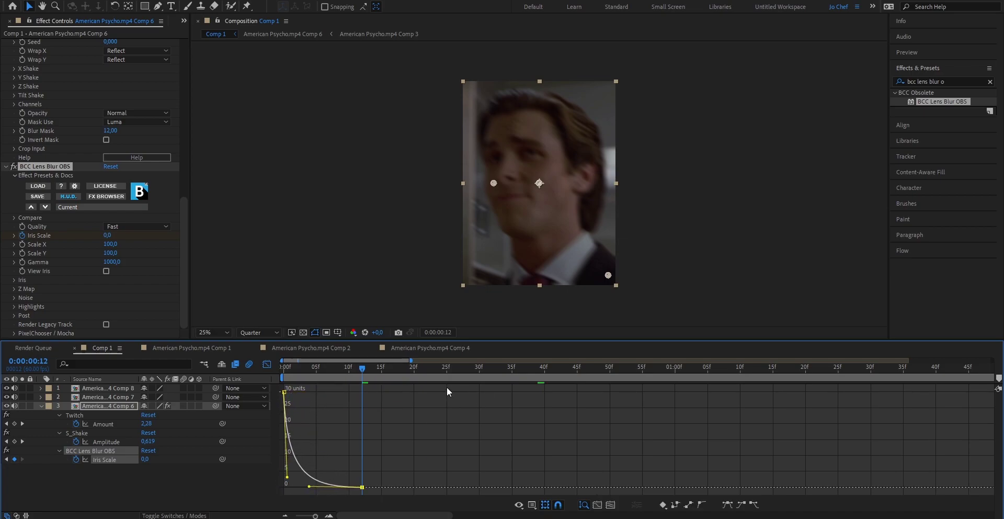
left_click(266, 364)
Apply BCC Directional Blur to the Comp 6 layer.
left_click(944, 81)
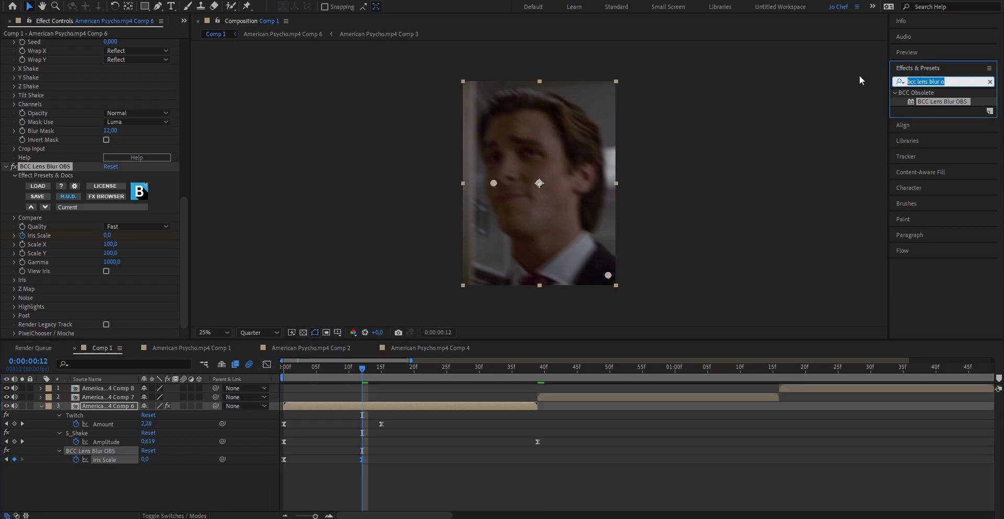
type("direct")
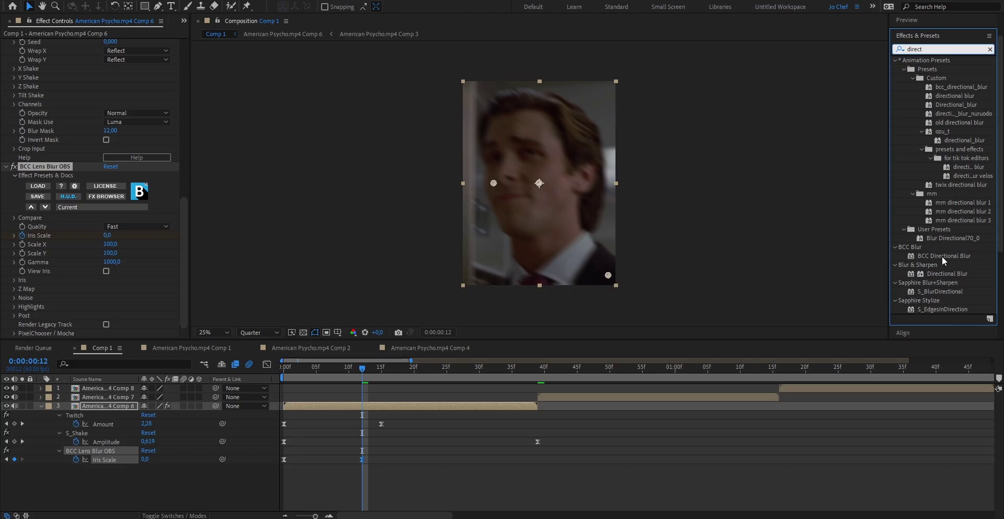
left_click_drag(942, 257, 393, 409)
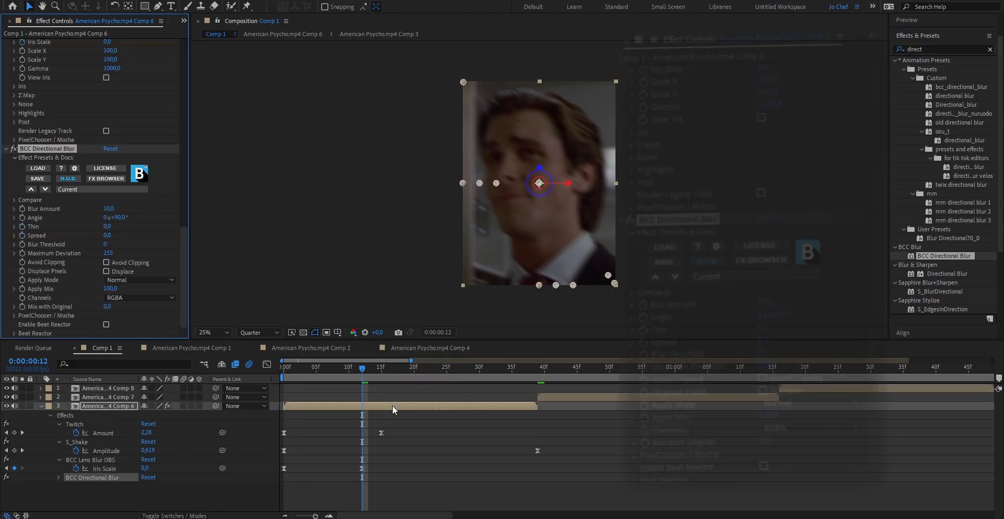
key("Home")
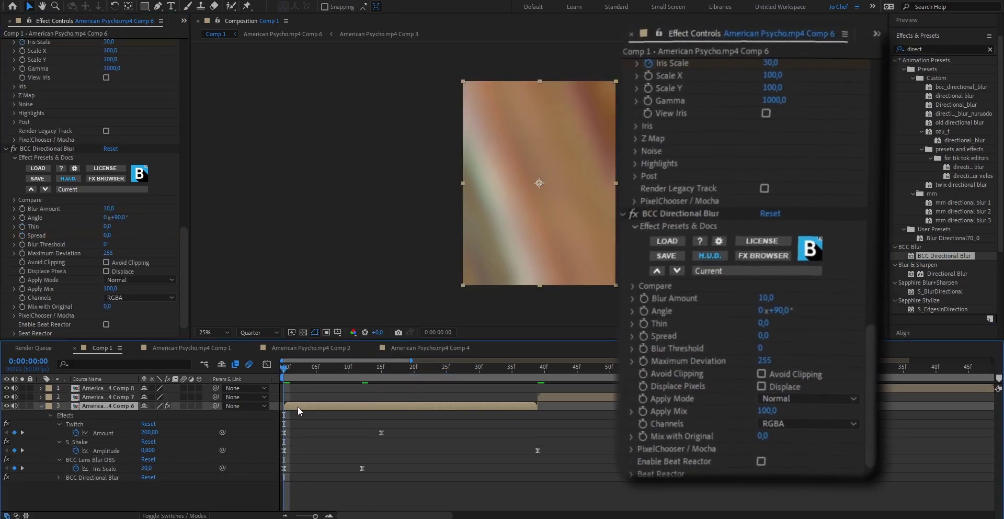
Set Angle to 0 and keyframe Blur Amount from 200 at frame 0 to 0 at frame 39.
left_click(109, 208)
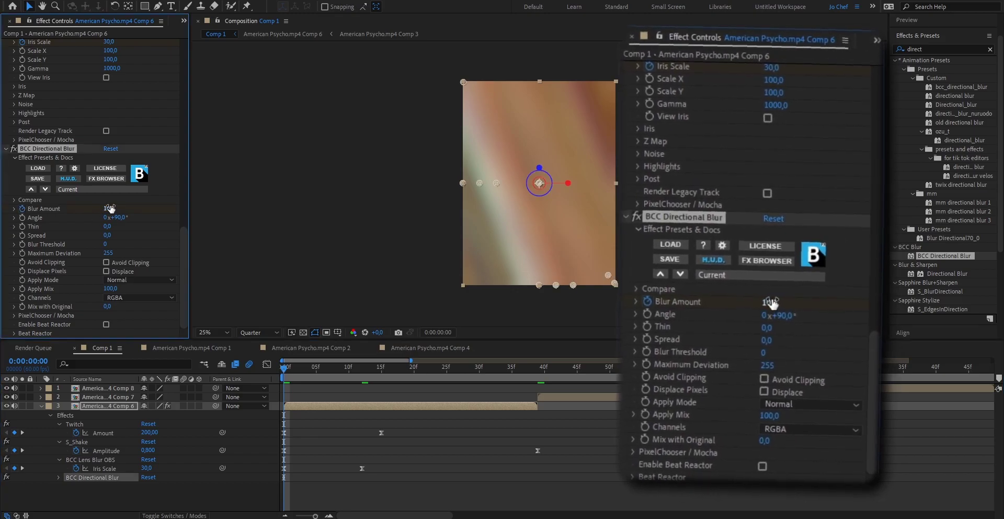
left_click(109, 208)
type("20")
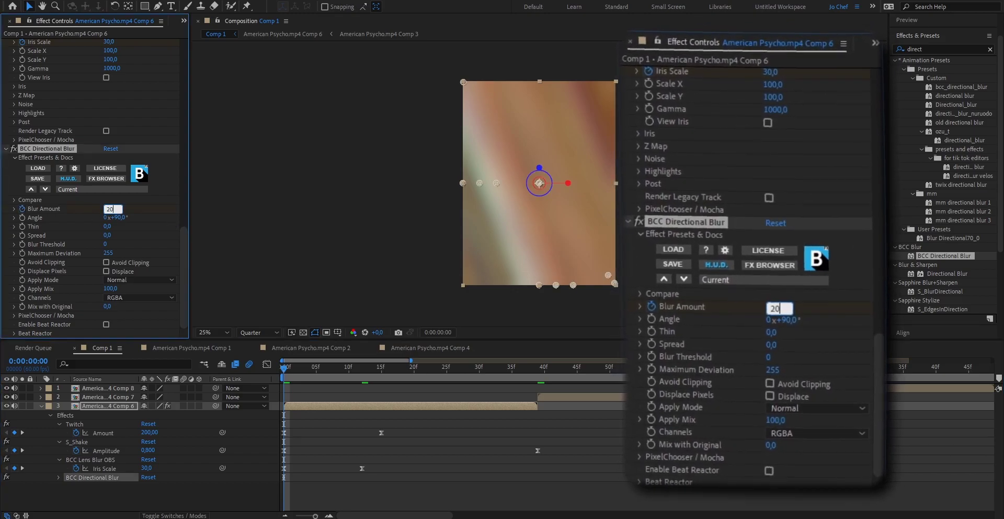
type("0")
key("Return")
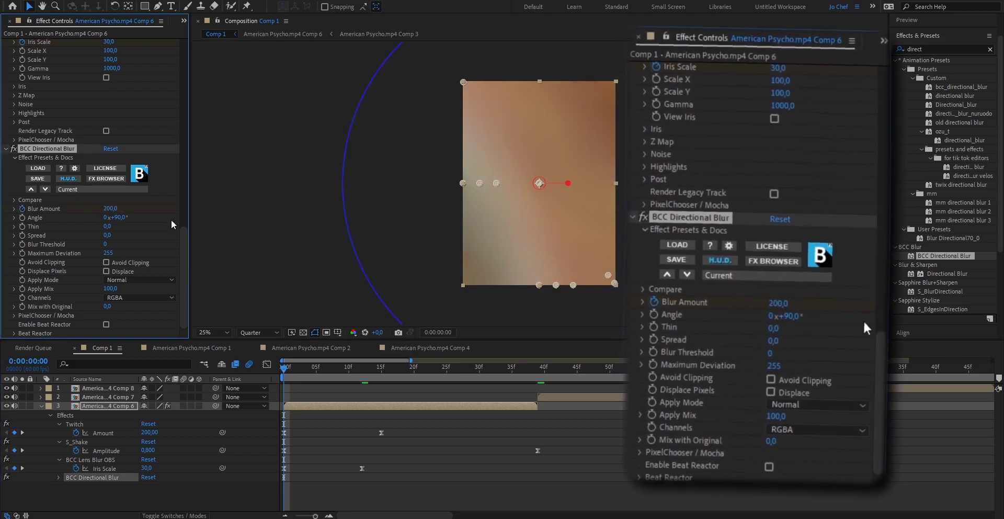
left_click(120, 217)
type("0")
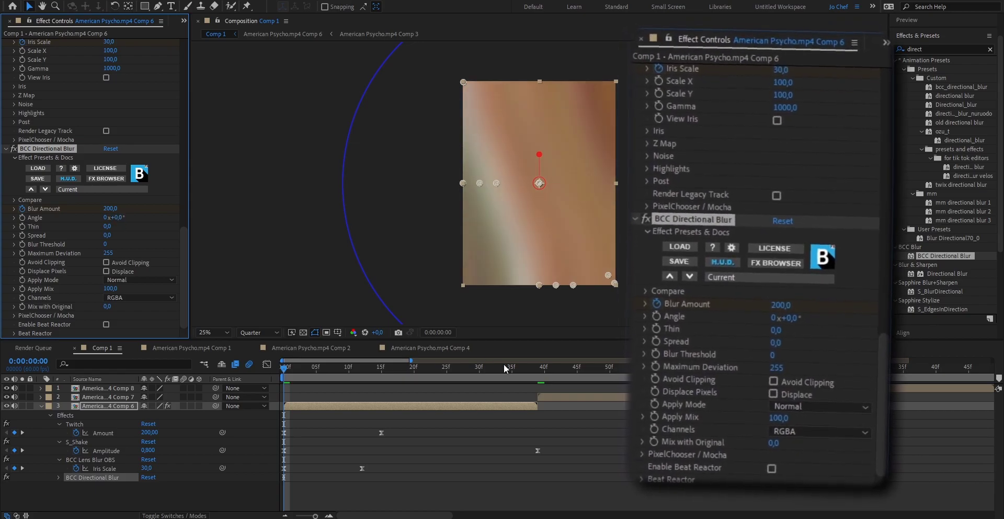
left_click(535, 370)
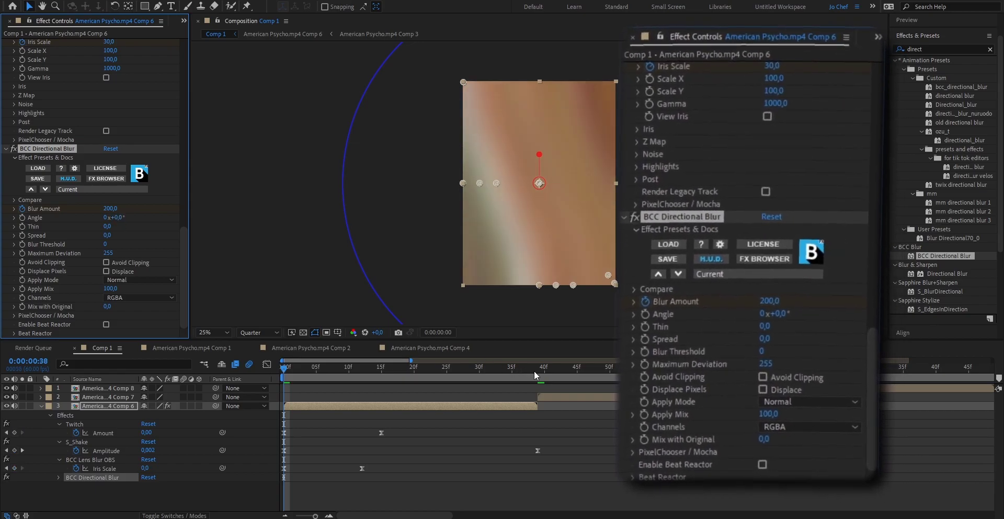
left_click(109, 209)
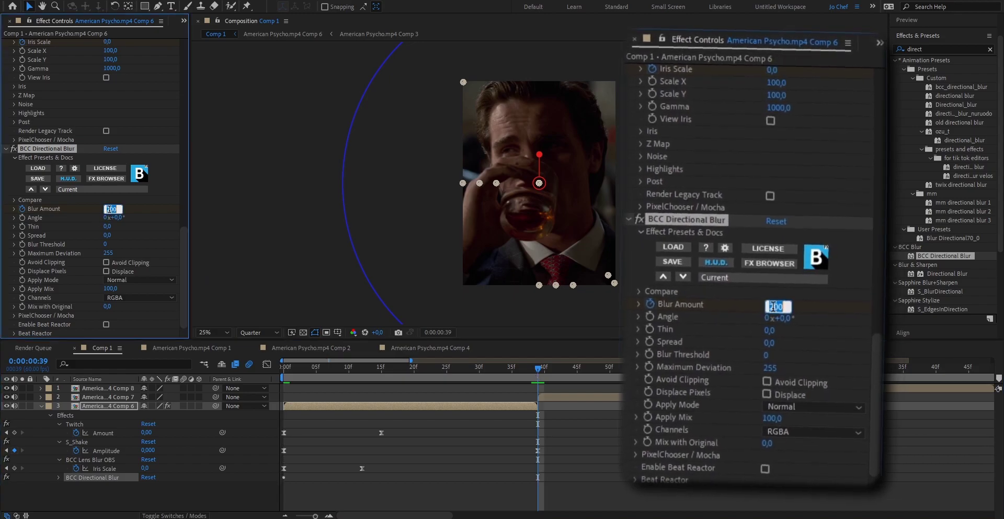
type("0")
key("Return")
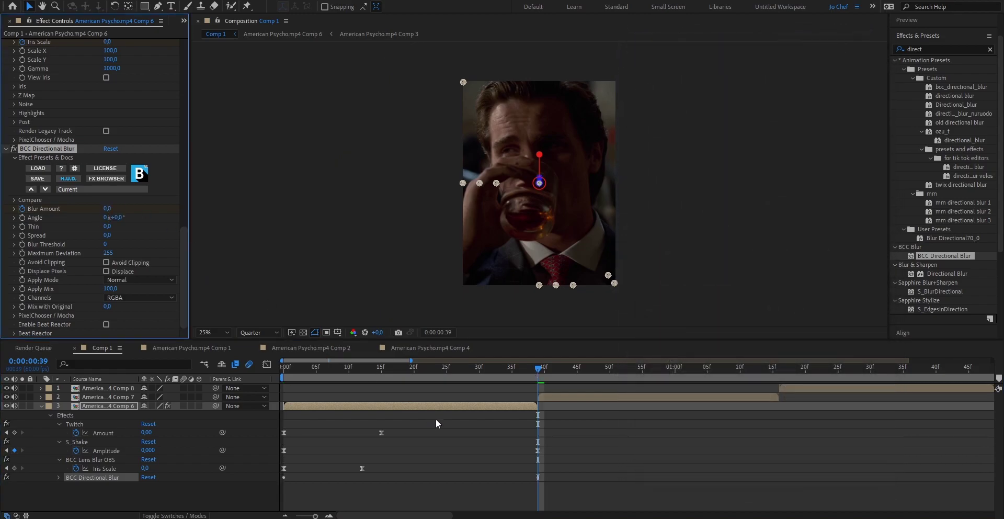
Easy-ease both Blur Amount keyframes, check the curve in the Graph Editor, and preview.
left_click(437, 405)
key("u")
key("u")
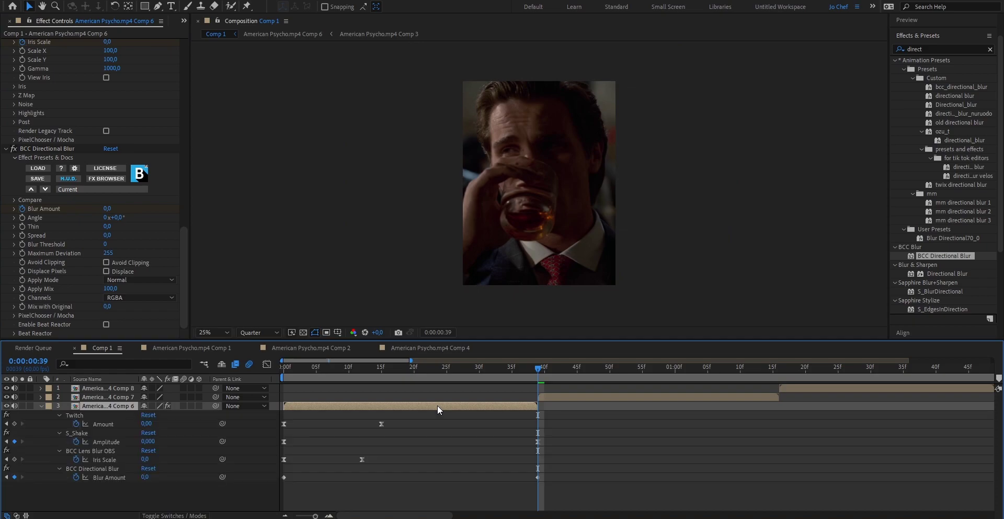
left_click_drag(564, 494, 284, 475)
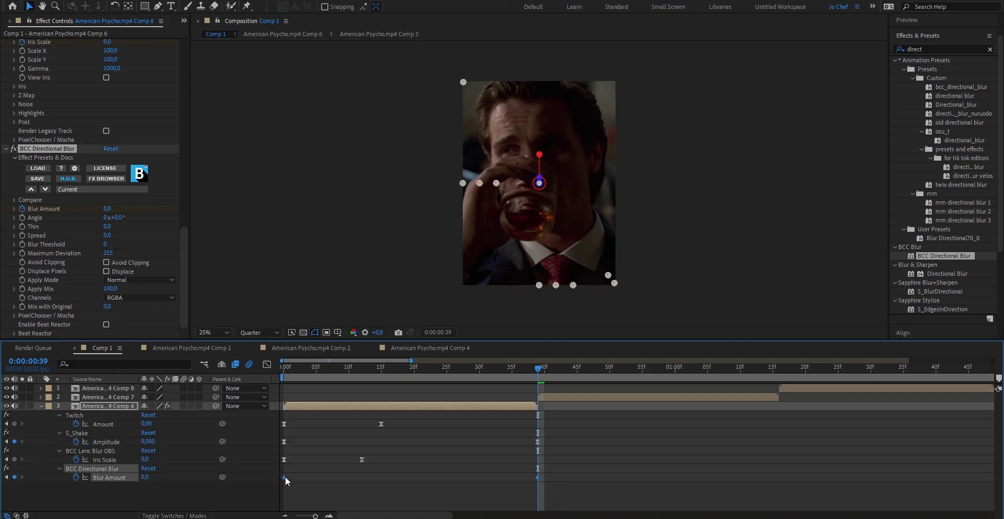
right_click(285, 476)
left_click(334, 466)
left_click(434, 381)
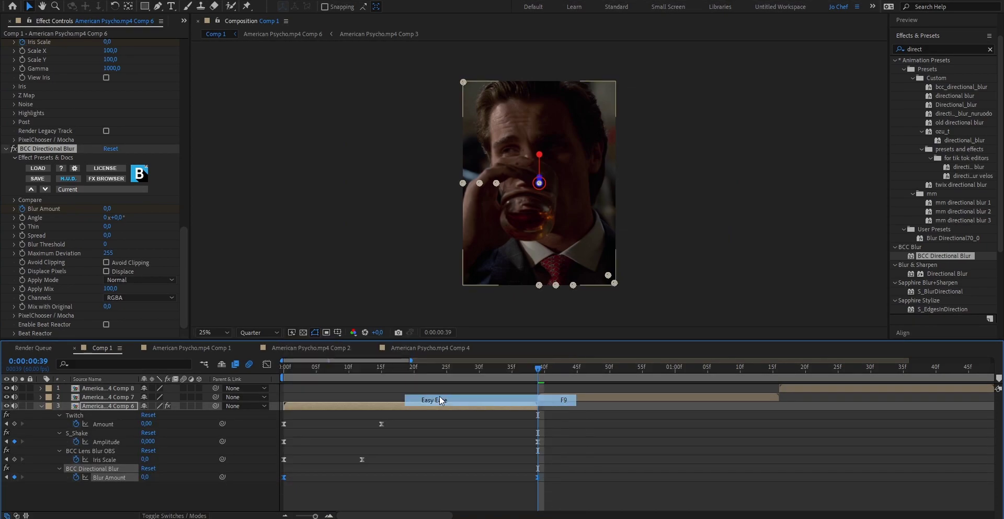
left_click(268, 364)
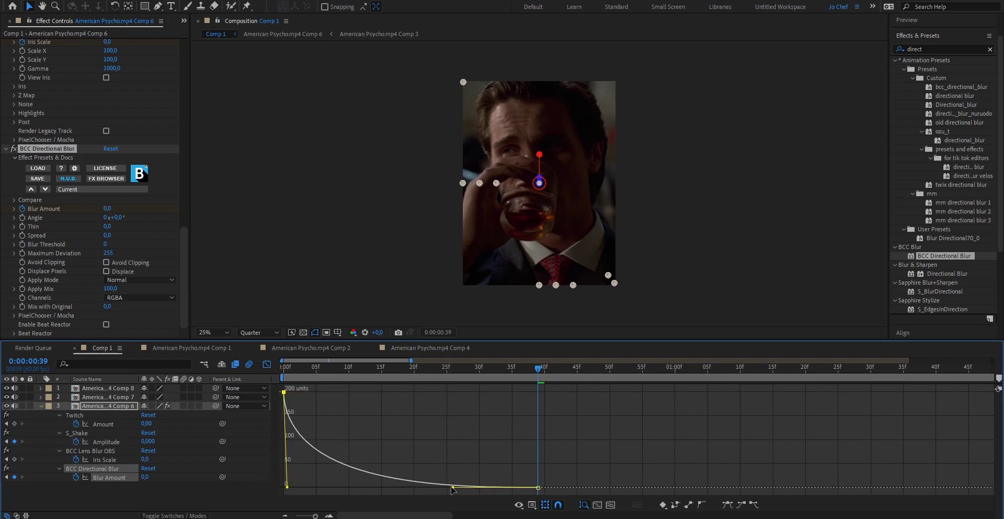
left_click(266, 365)
key("space")
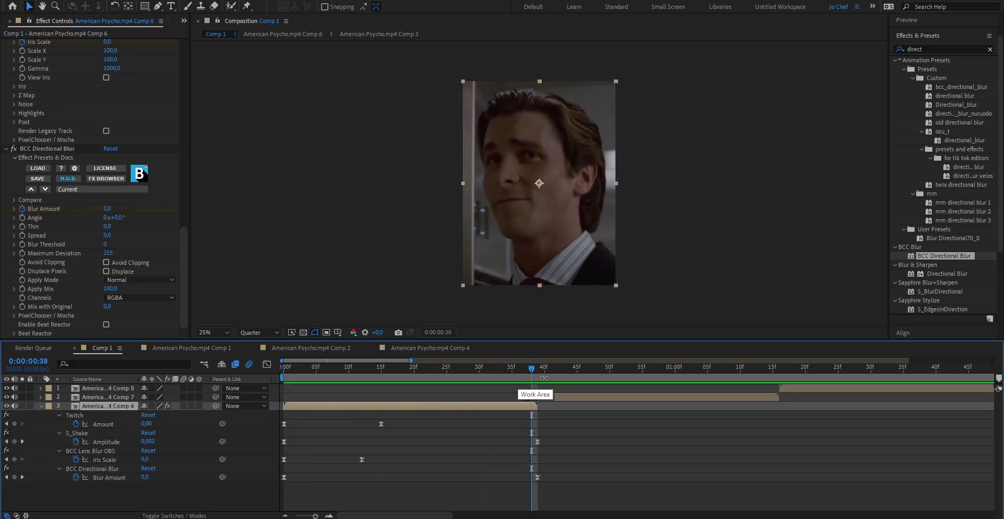
scroll(944, 260, "up", 2)
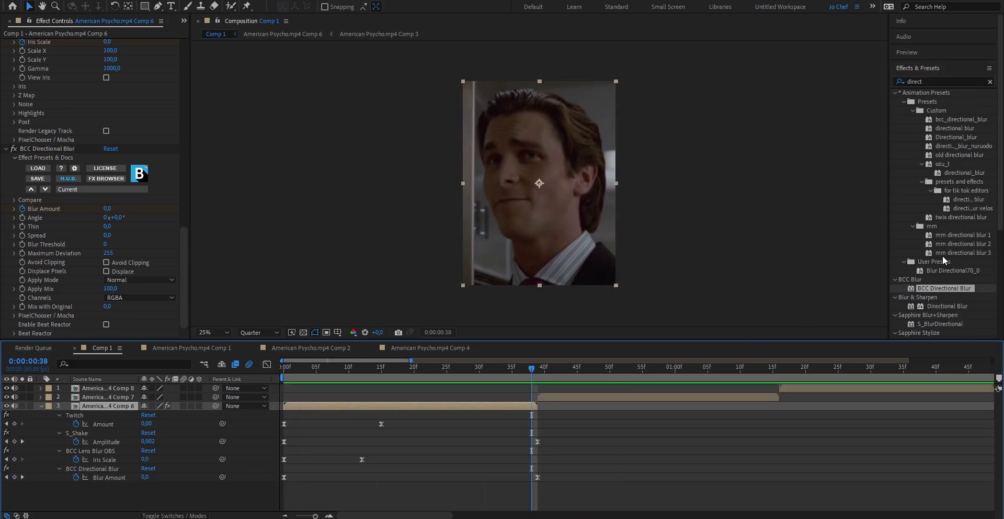
Apply S_Flicker to the Comp 6 layer from Effects & Presets.
double_click(949, 82)
type("s")
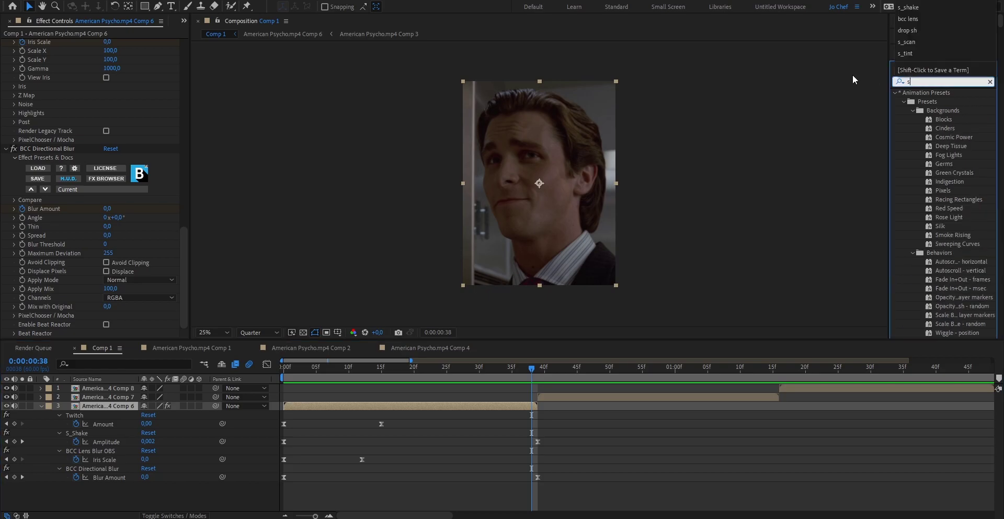
type("_flicker")
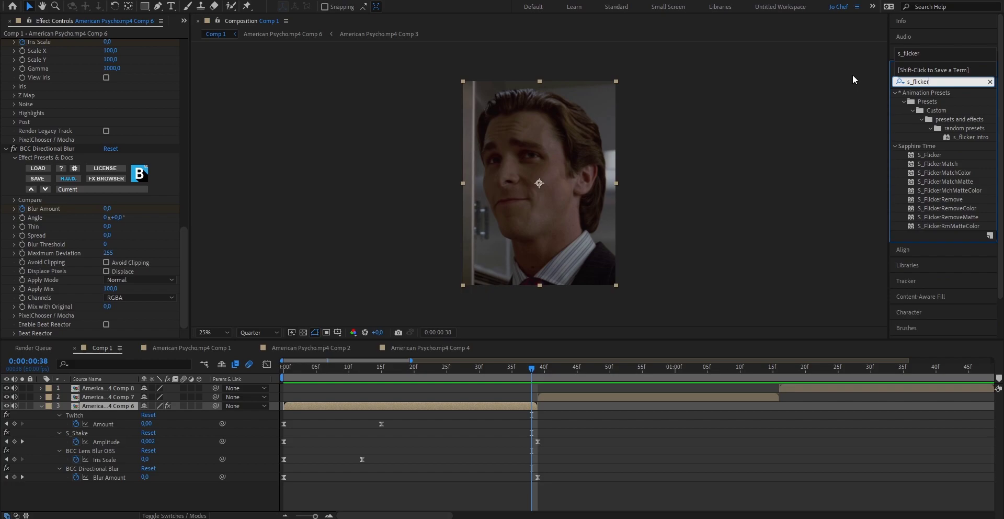
left_click_drag(933, 155, 392, 403)
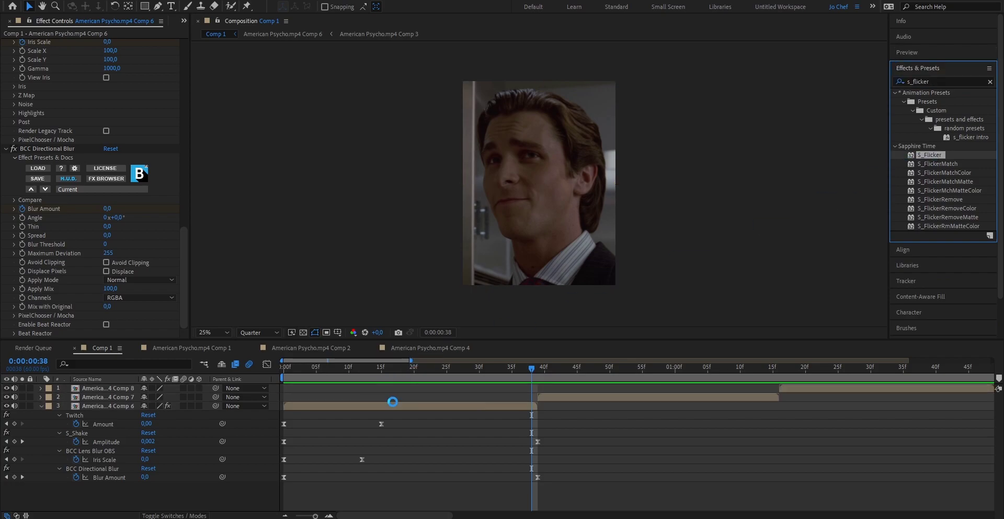
left_click(336, 367)
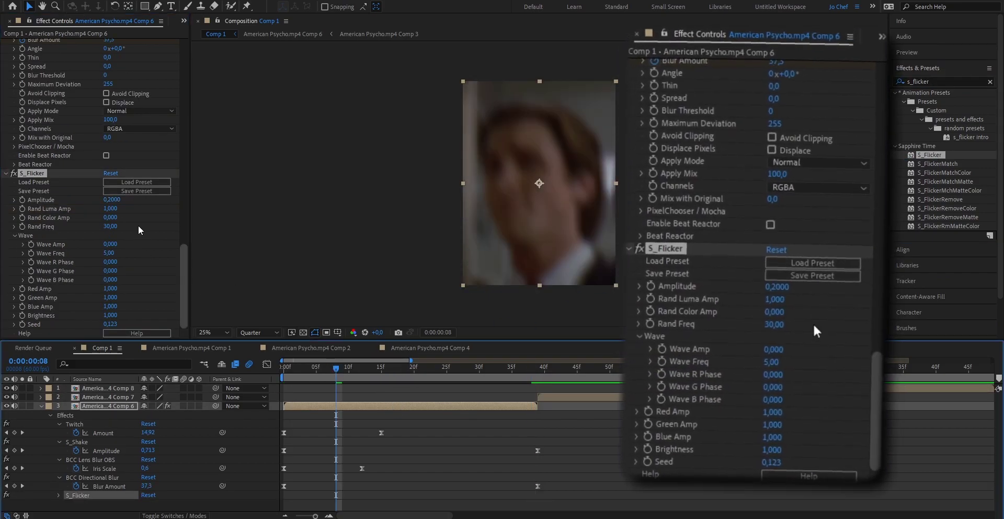
Set S_Flicker Amplitude 0,16, Rand Freq 40 and Rand Color Amp 0.
left_click(112, 199)
type("0,1")
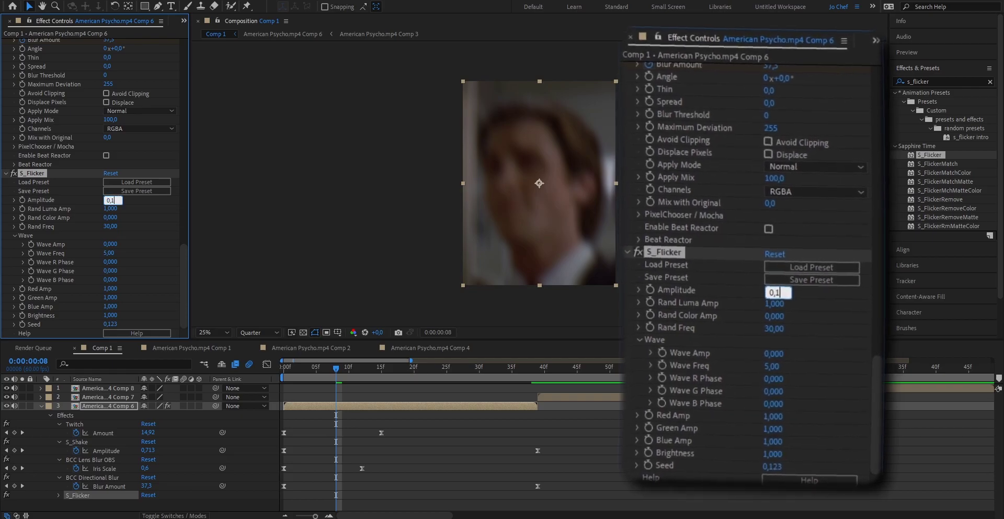
type("6")
key("Return")
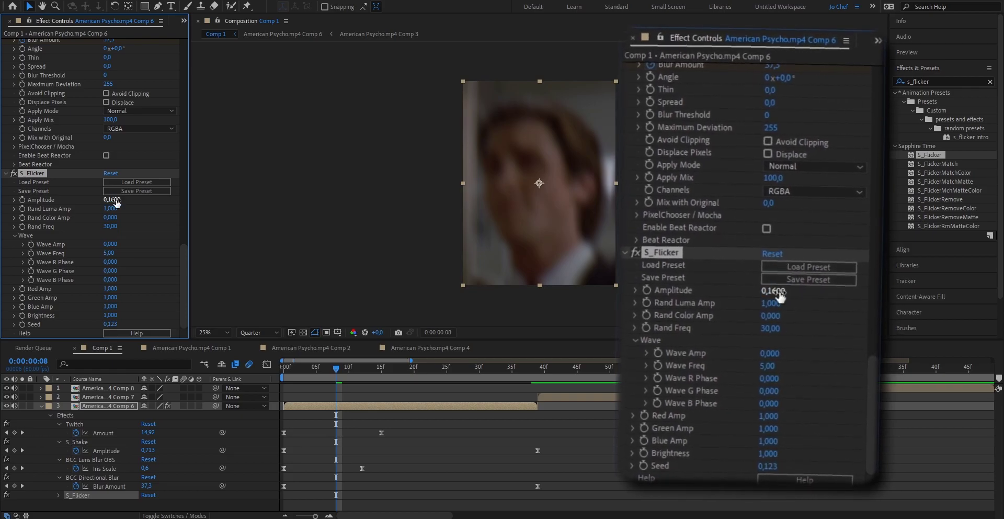
left_click(109, 227)
type("49")
key("Return")
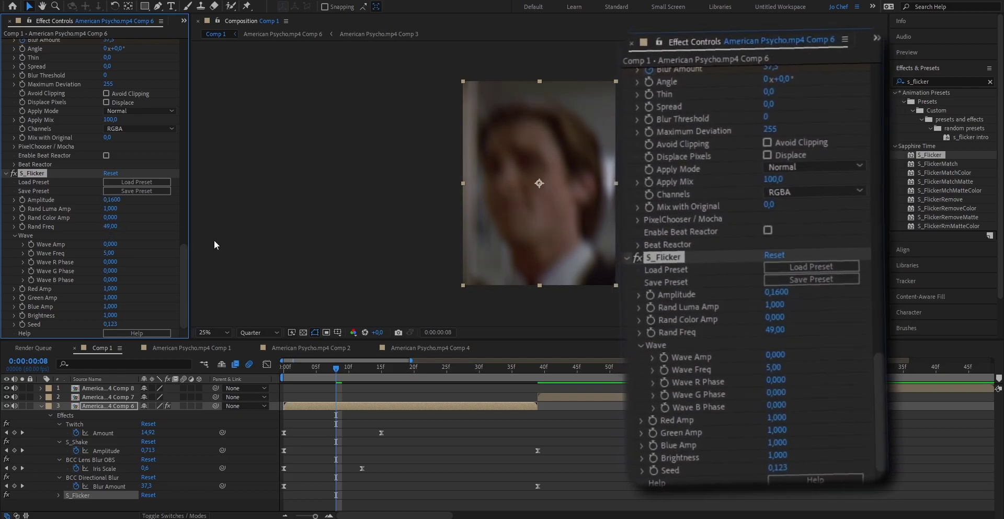
left_click(109, 218)
type("0")
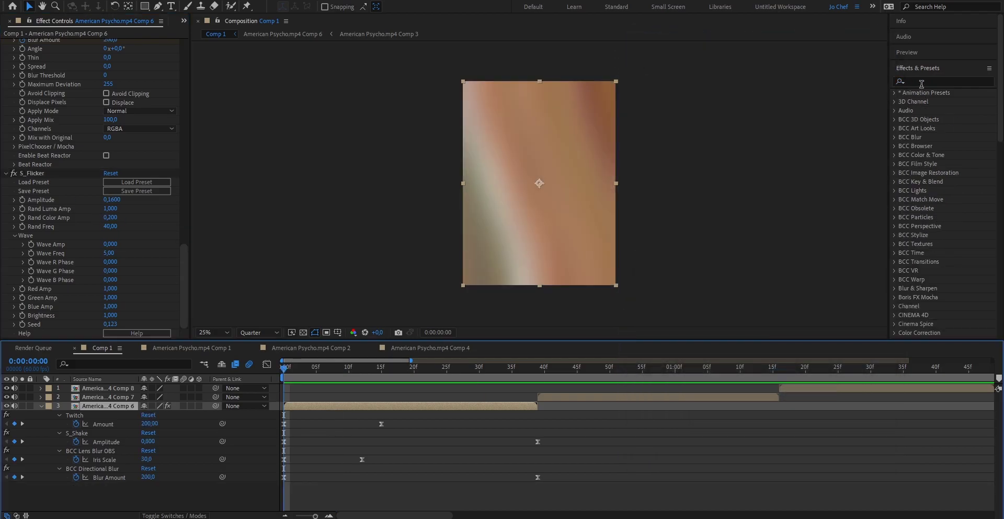
Apply S_BlurMoCurves to the Comp 6 layer from Effects & Presets.
left_click(922, 83)
type("s_b")
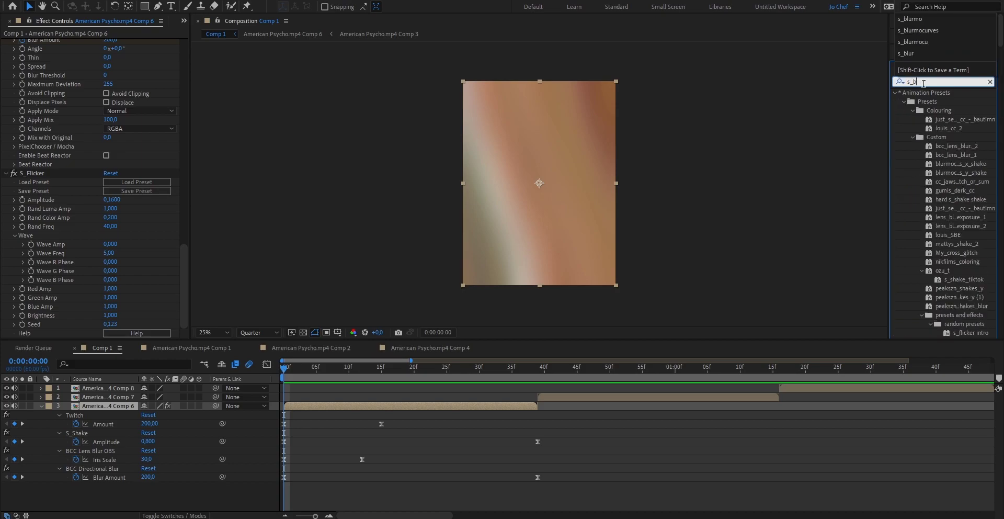
type("lur")
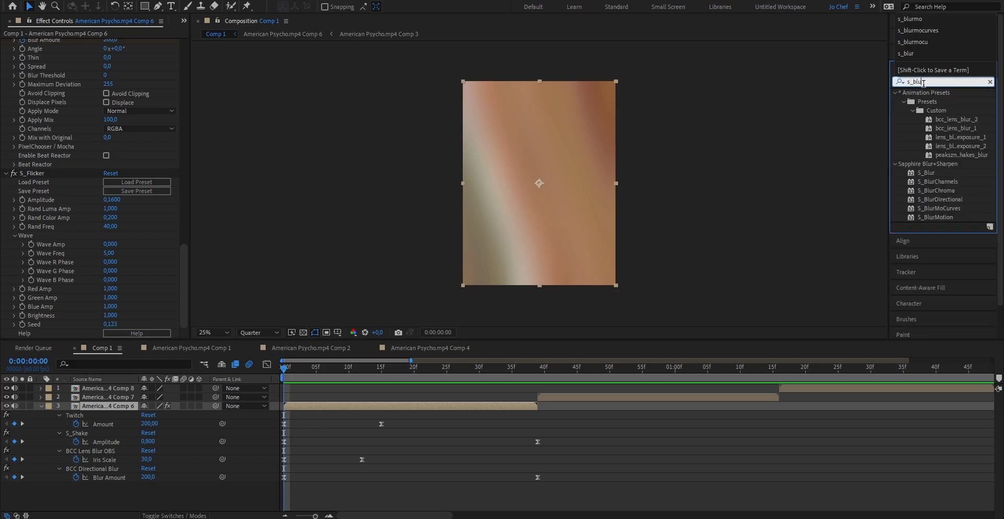
left_click(941, 209)
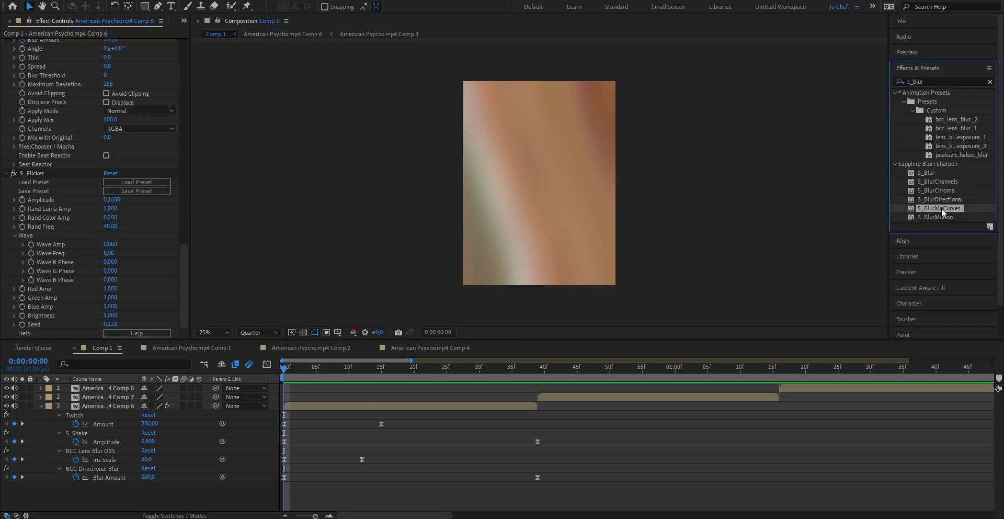
left_click_drag(309, 369, 305, 406)
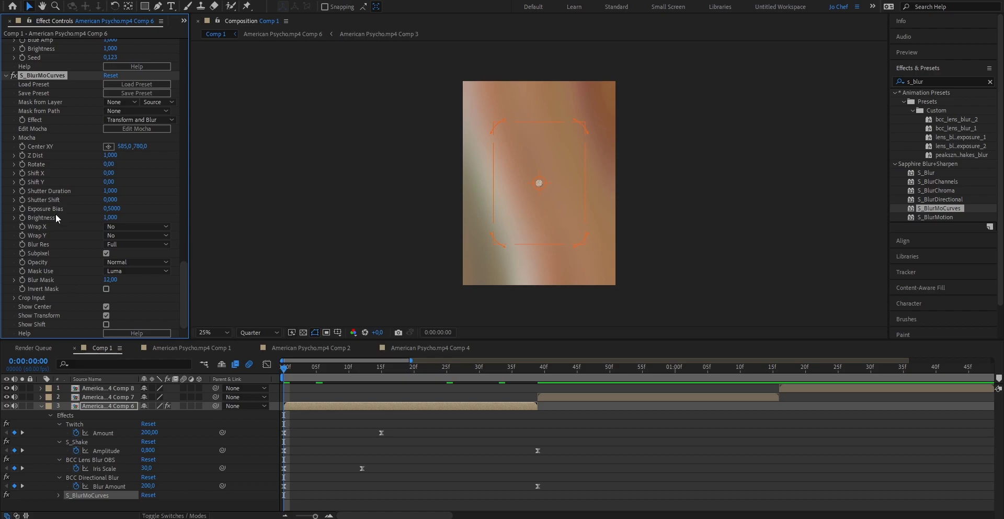
Keyframe Z Dist starting at 1,000 and set it to 0,92 at frame 39.
left_click(21, 156)
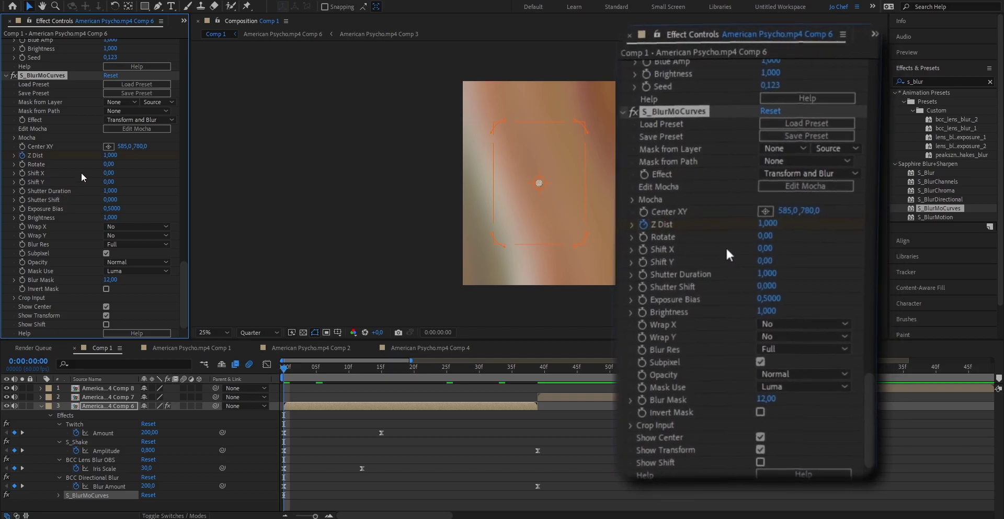
left_click(534, 371)
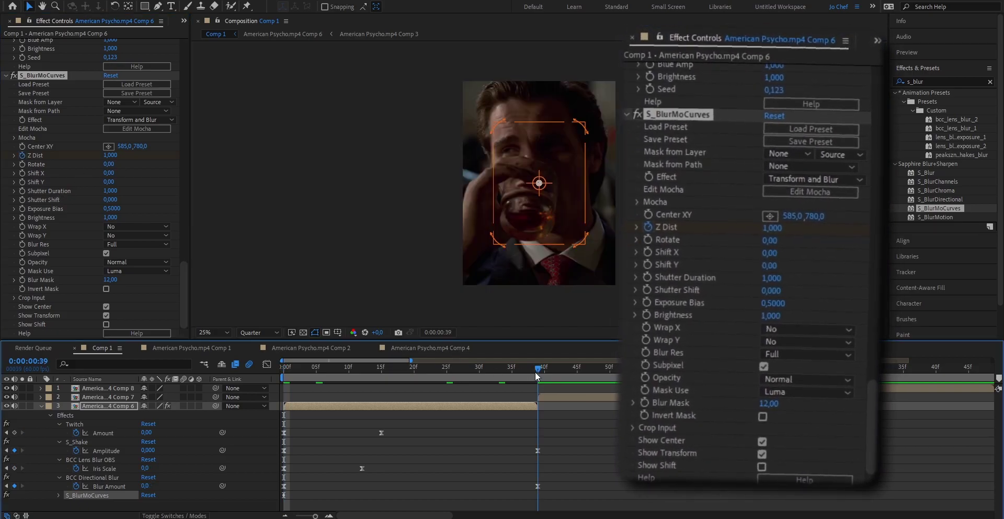
left_click(109, 156)
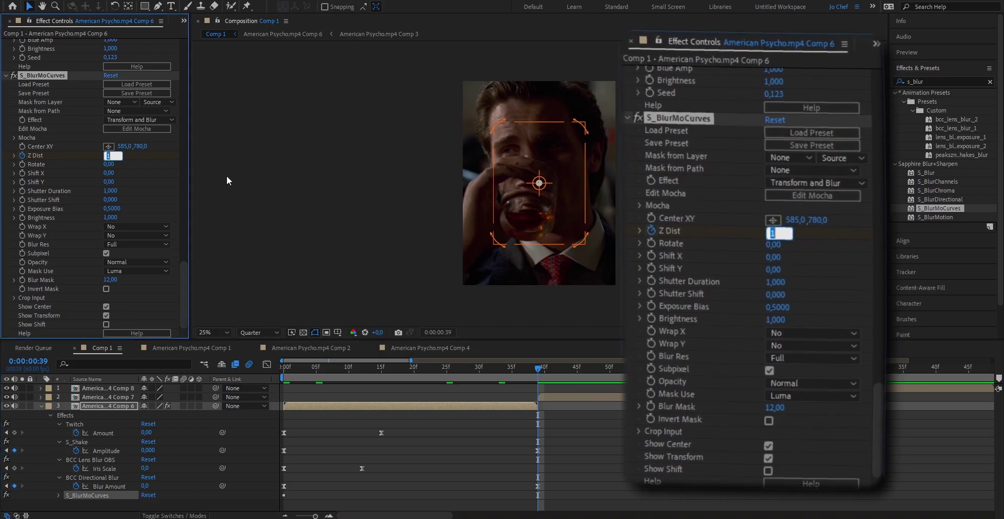
Set the end Z Dist keyframe to 0.920 and apply Easy Ease to both Z Dist keyframes.
type("0,920")
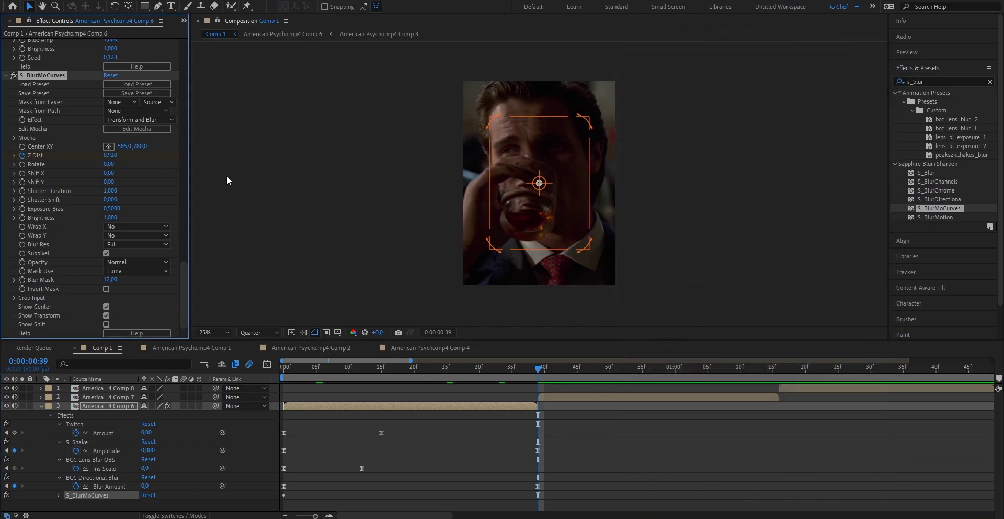
left_click(418, 408)
key("u")
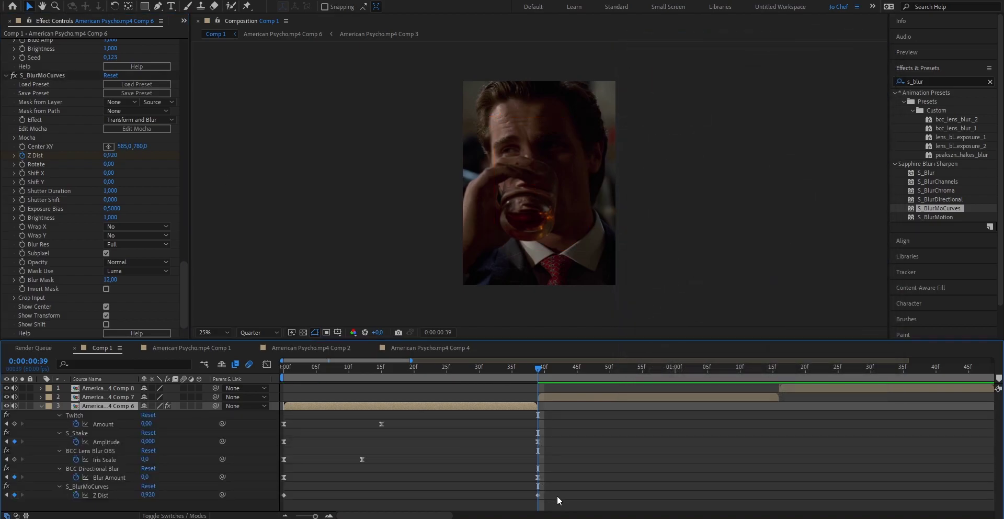
left_click_drag(556, 496, 407, 500)
right_click(285, 498)
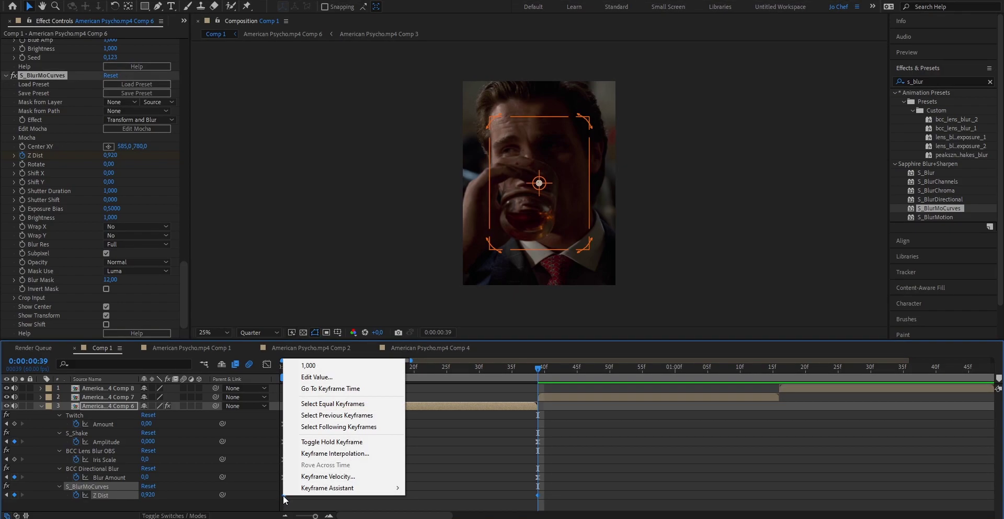
mouse_move(345, 487)
left_click(437, 419)
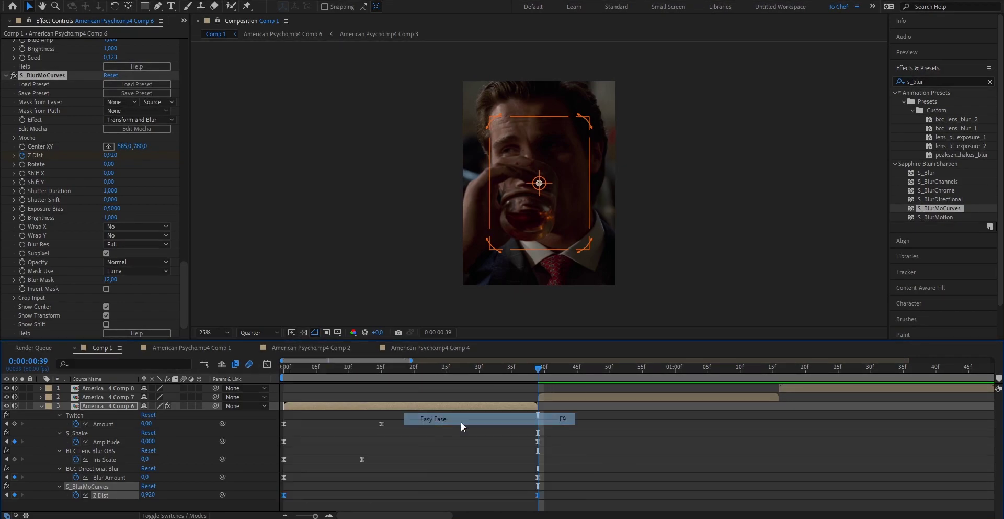
In the Graph Editor, drag the first Z Dist keyframe's handle to reshape the curve's start.
left_click(267, 364)
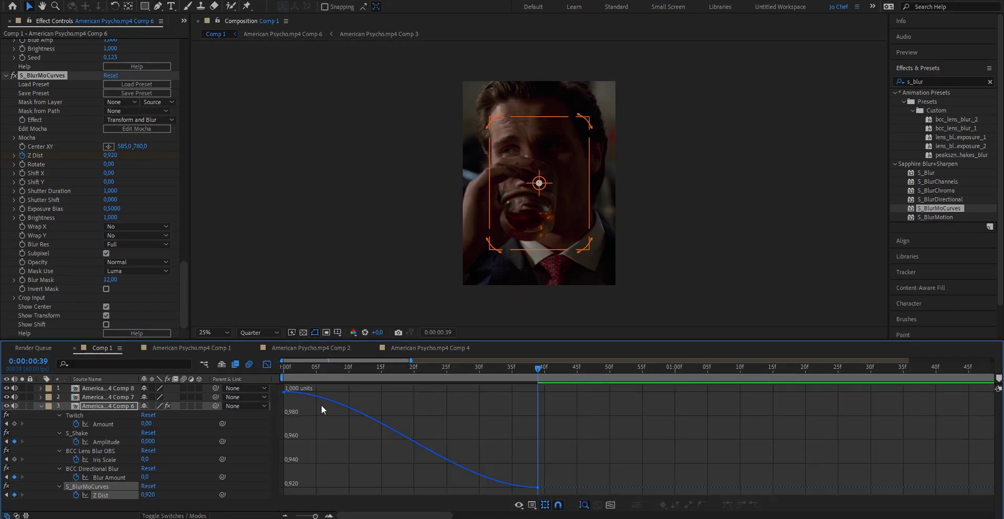
left_click(285, 392)
left_click_drag(368, 392, 322, 422)
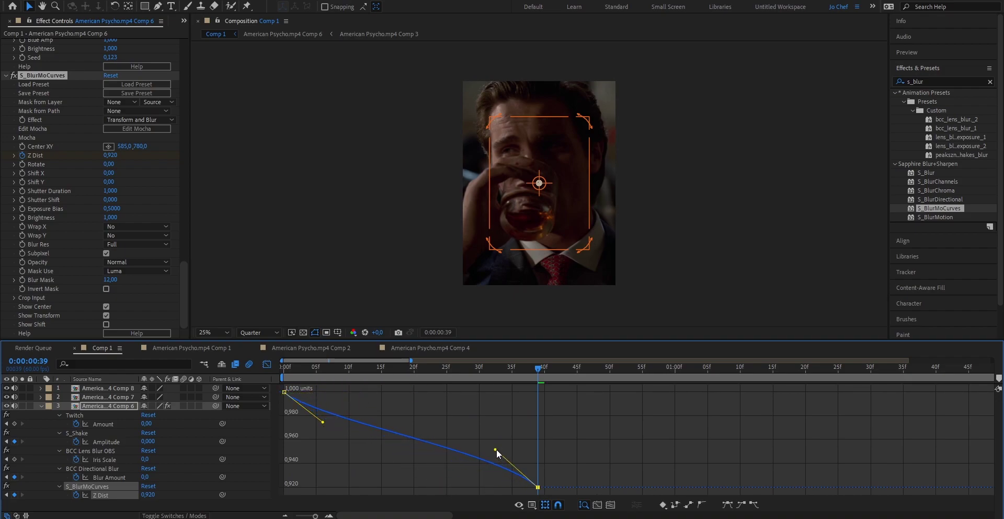
left_click(407, 440)
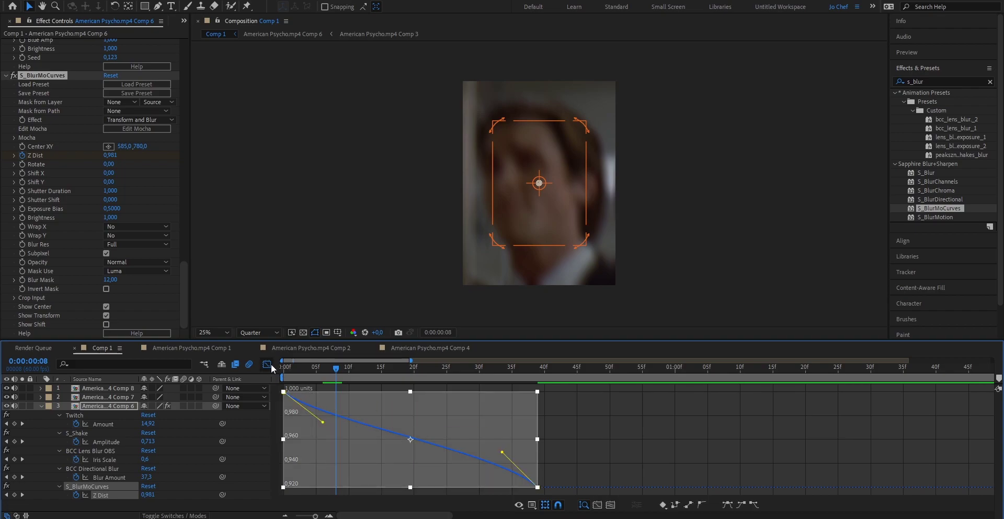
Leave the Graph Editor, preview the zoom from frame 0, and marquee-select all Comp 6 keyframes.
left_click(267, 365)
left_click_drag(334, 369, 268, 368)
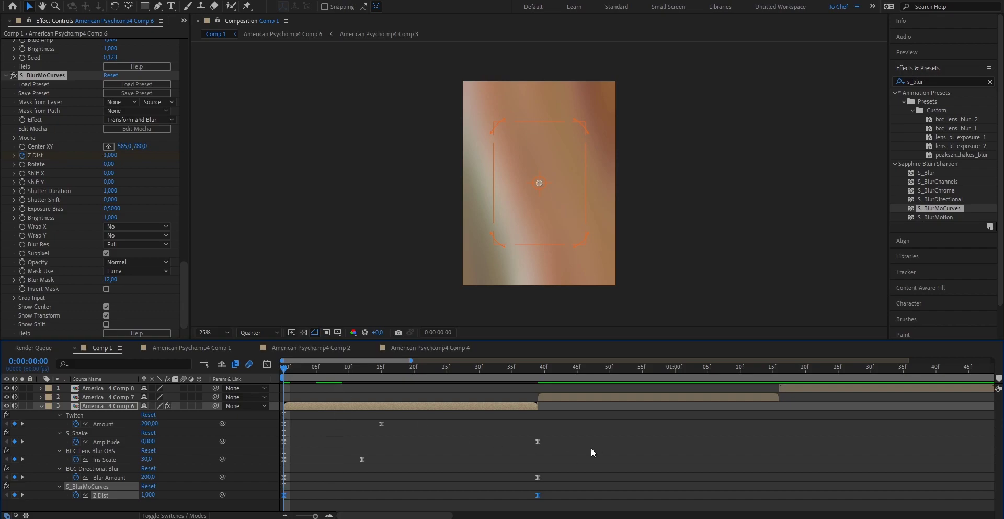
key("space")
key("space")
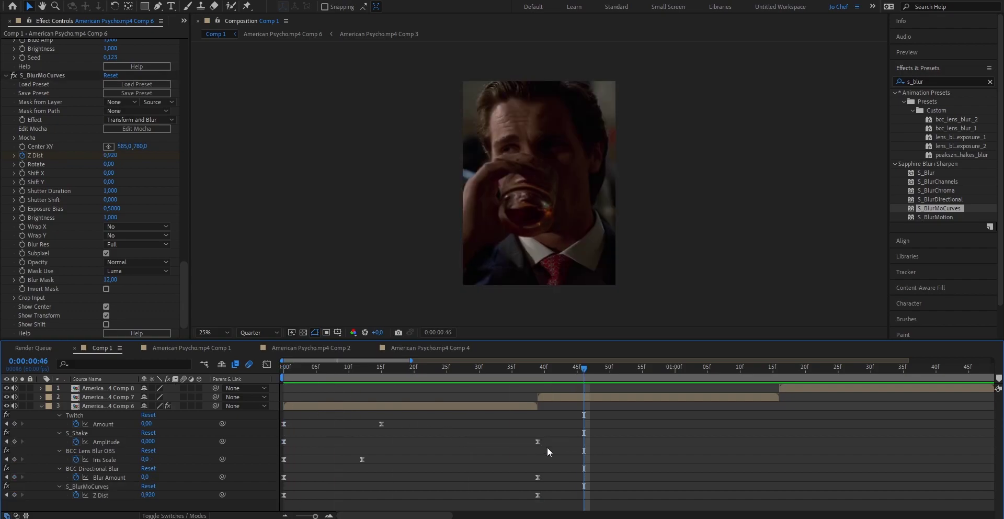
scroll(94, 177, "up", 5)
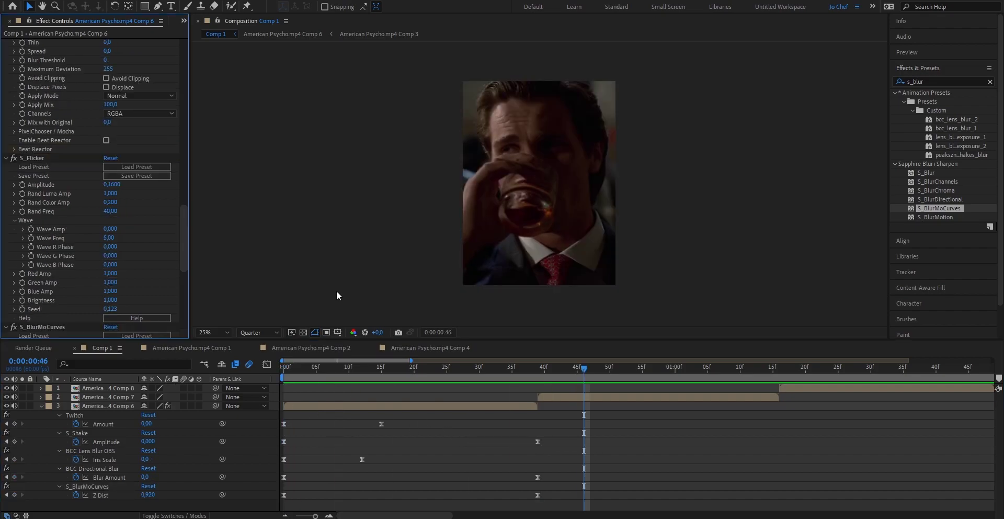
left_click_drag(585, 505, 280, 413)
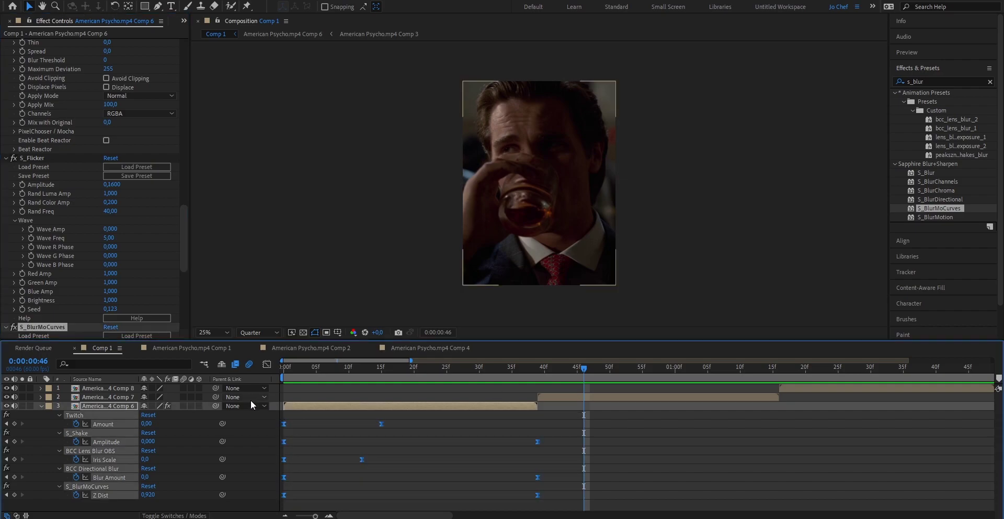
Copy Comp 6's effects and keyframes and paste them at the Comp 7 clip's in-point.
left_click(29, 157)
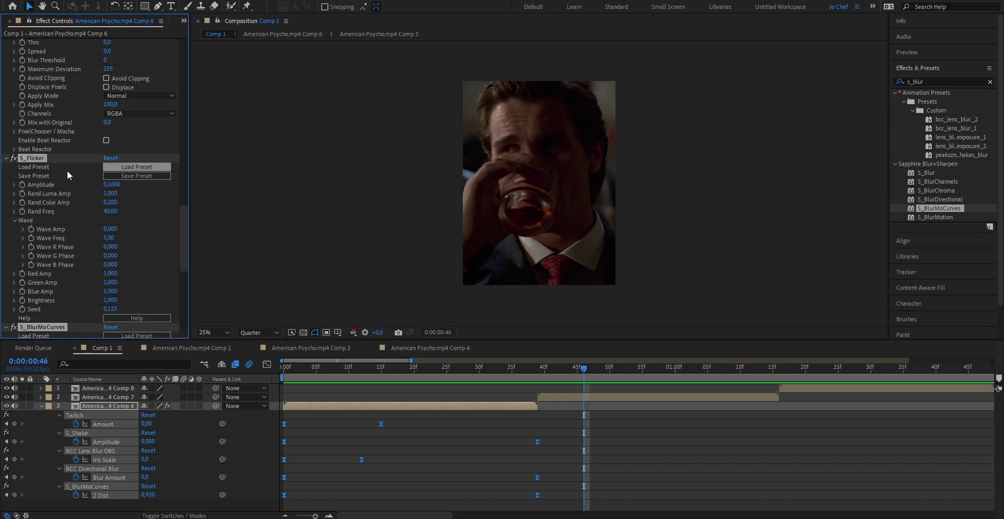
key("ctrl+c")
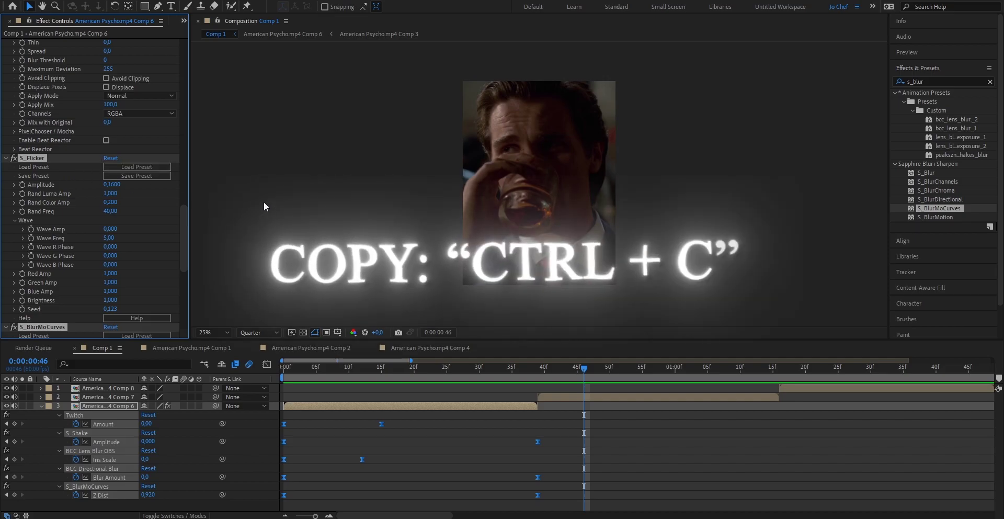
left_click(565, 396)
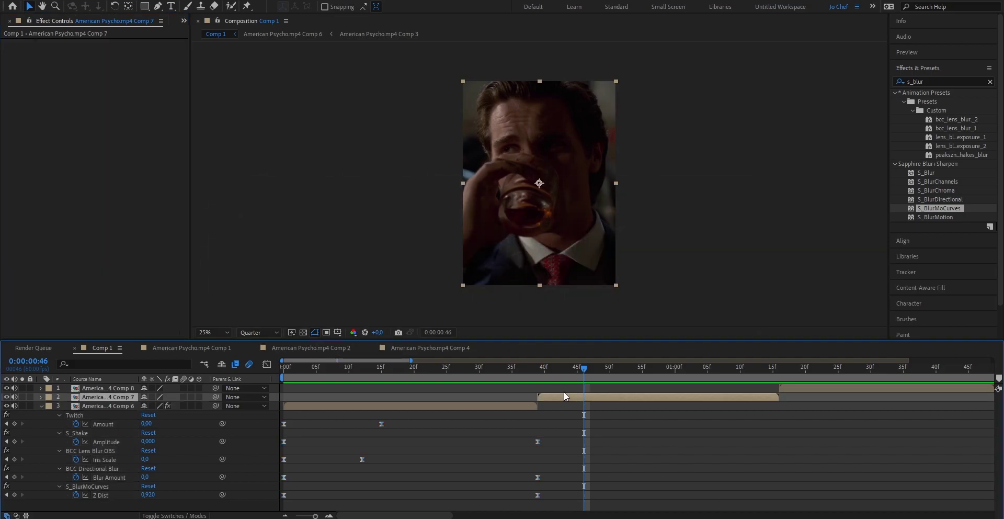
key("i")
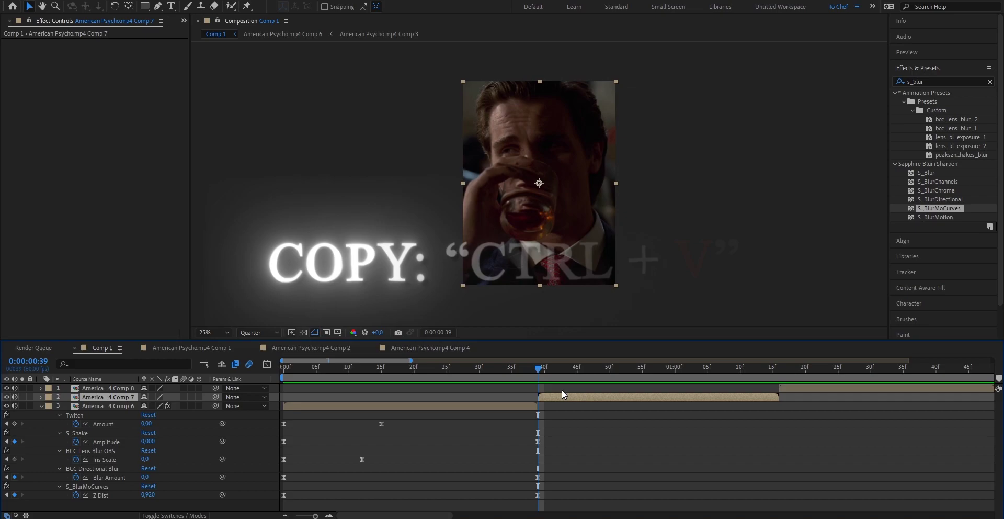
key("ctrl+v")
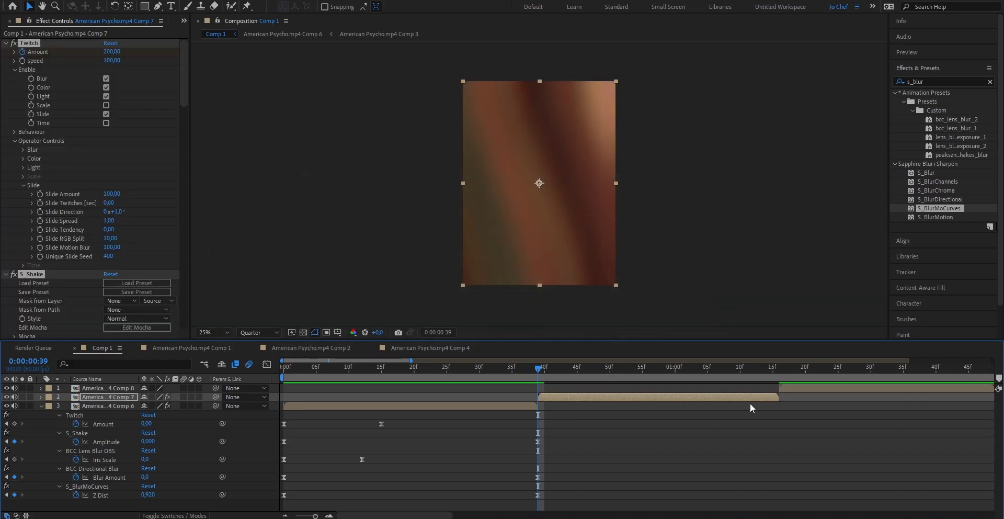
Select the Comp 8 clip and move the playhead to its start point.
left_click_drag(442, 513, 474, 514)
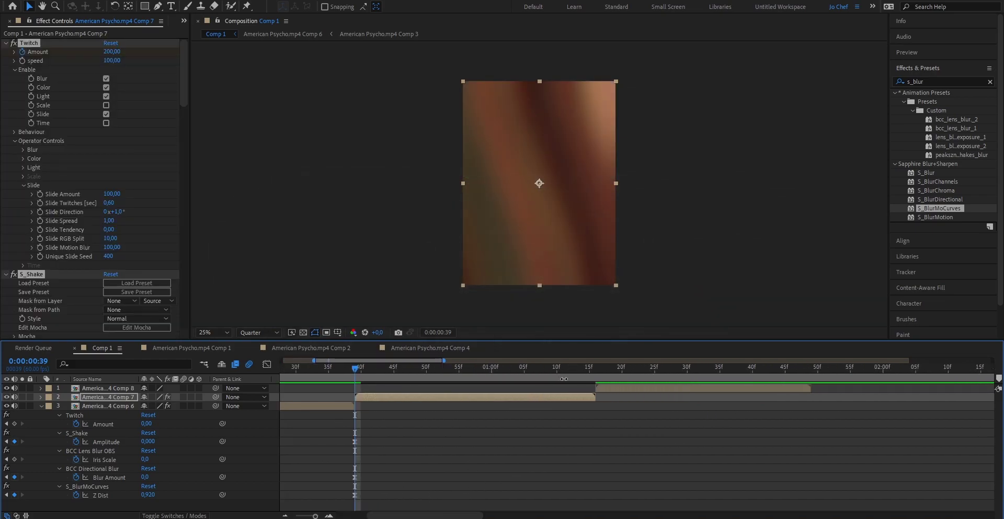
left_click(592, 372)
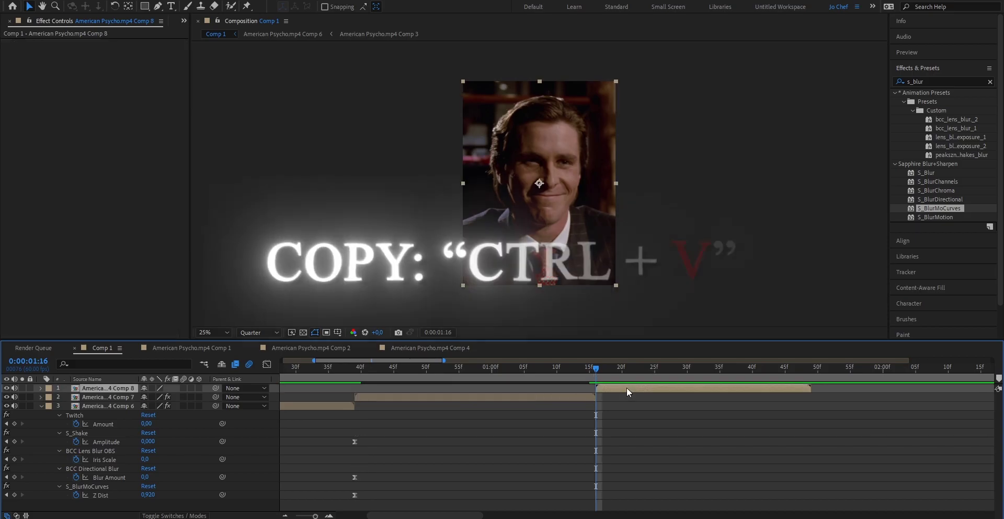
left_click(627, 391)
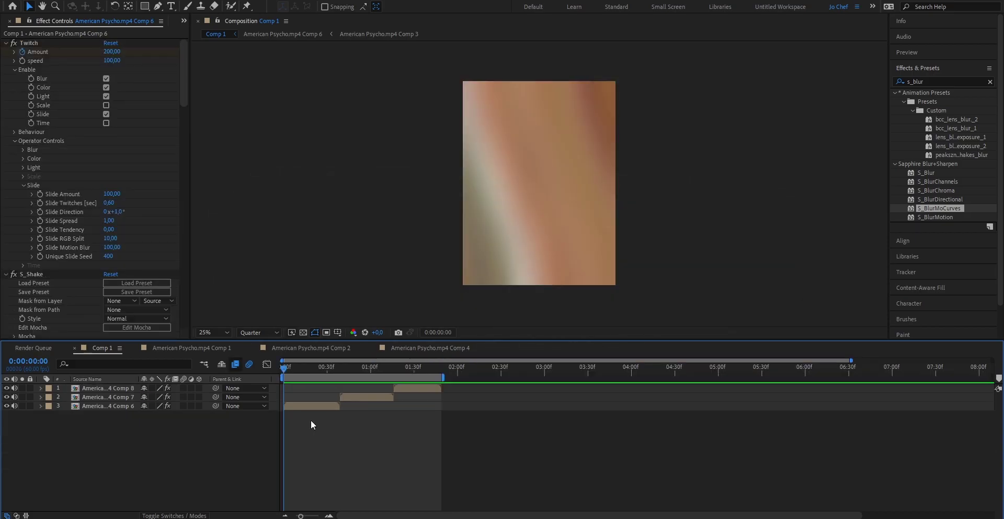
key("space")
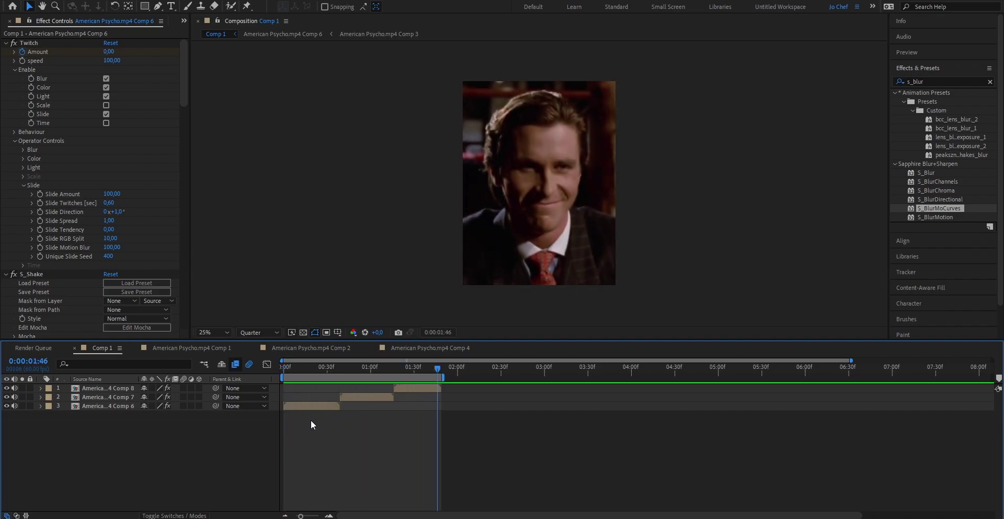